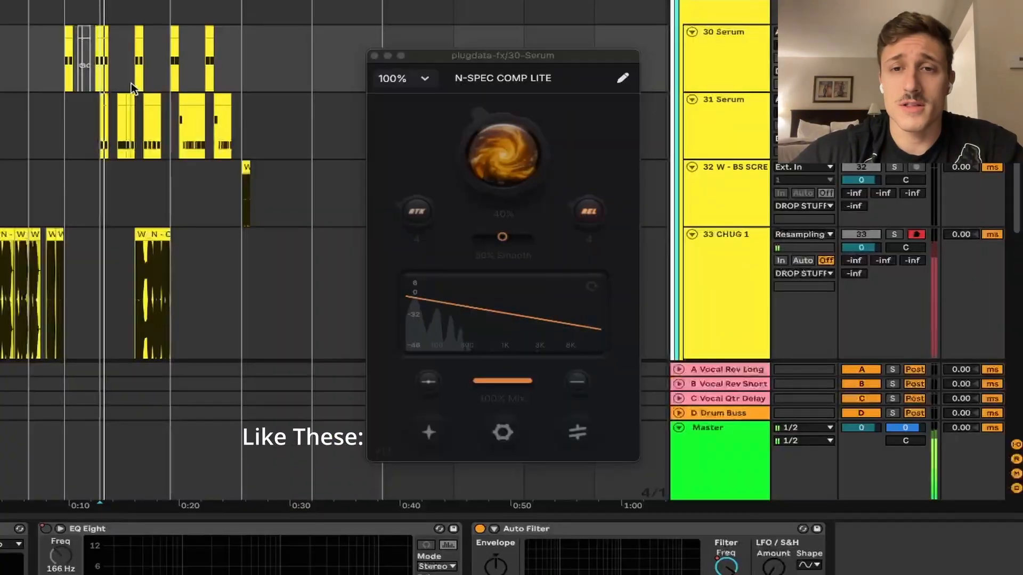
- Stop playback, bring the CHUG 1 track into view, and close the N-SPEC COMP LITE plugin window
{"action": "key", "text": "space"}
{"action": "scroll", "coordinate": [424, 245], "scroll_direction": "up", "scroll_amount": 5}
{"action": "scroll", "coordinate": [320, 287], "scroll_direction": "down", "scroll_amount": 4}
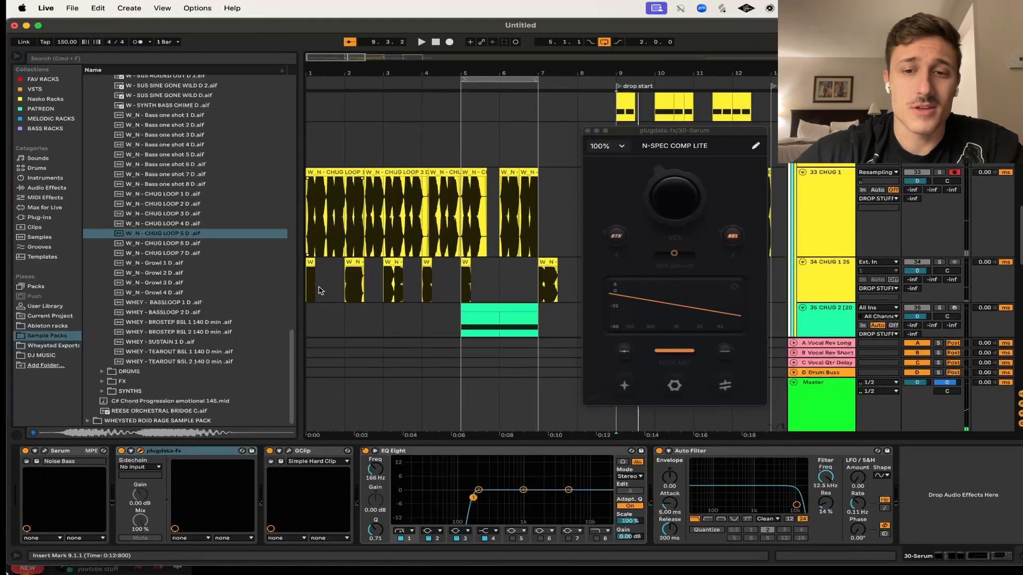
{"action": "scroll", "coordinate": [333, 277], "scroll_direction": "up", "scroll_amount": 3}
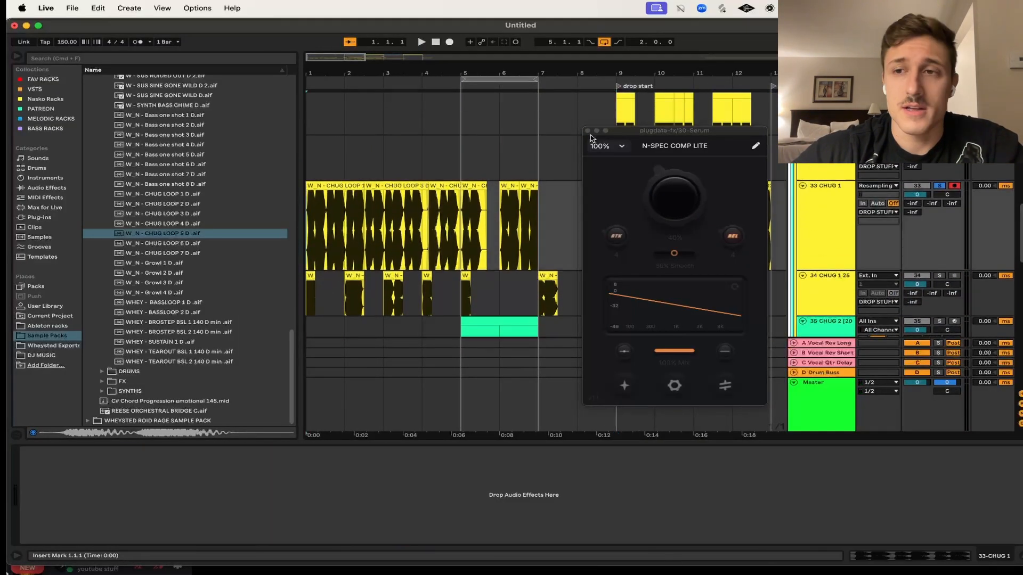
{"action": "left_click", "coordinate": [587, 131]}
- Play back the chug clips on the CHUG tracks, including the group at the end drop marker
{"action": "key", "text": "space"}
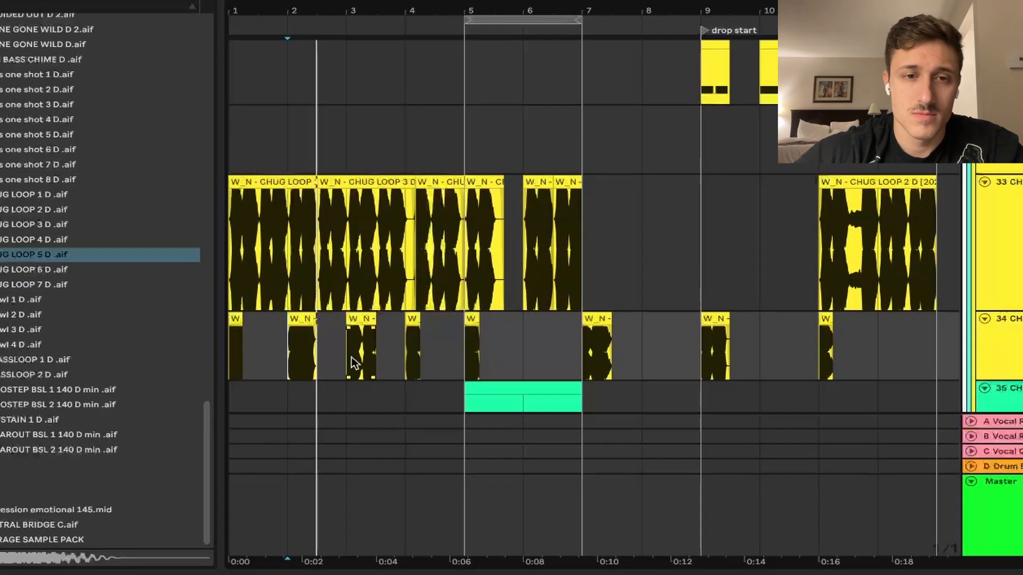
{"action": "scroll", "coordinate": [633, 235], "scroll_direction": "right", "scroll_amount": 10}
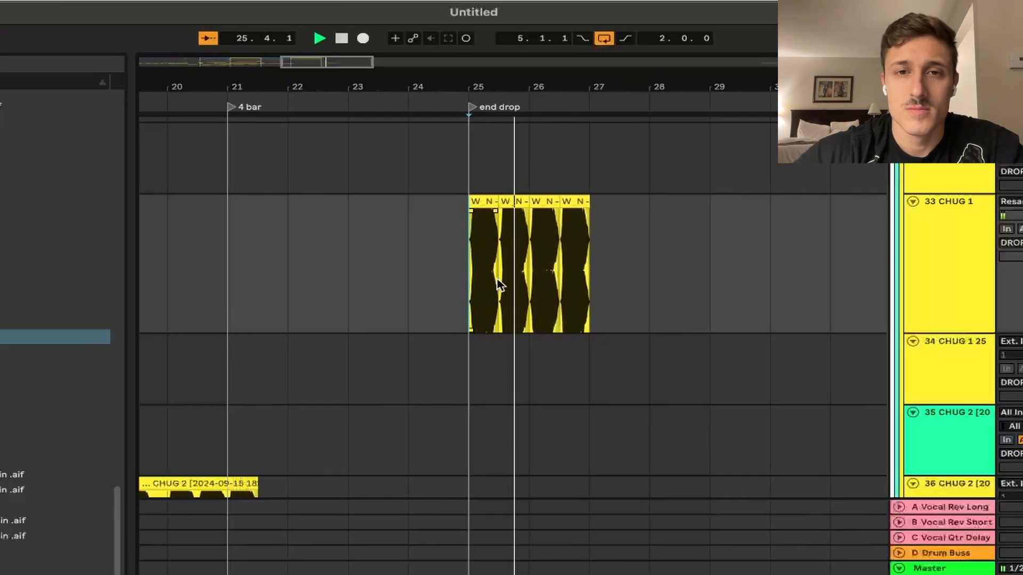
{"action": "key", "text": "space"}
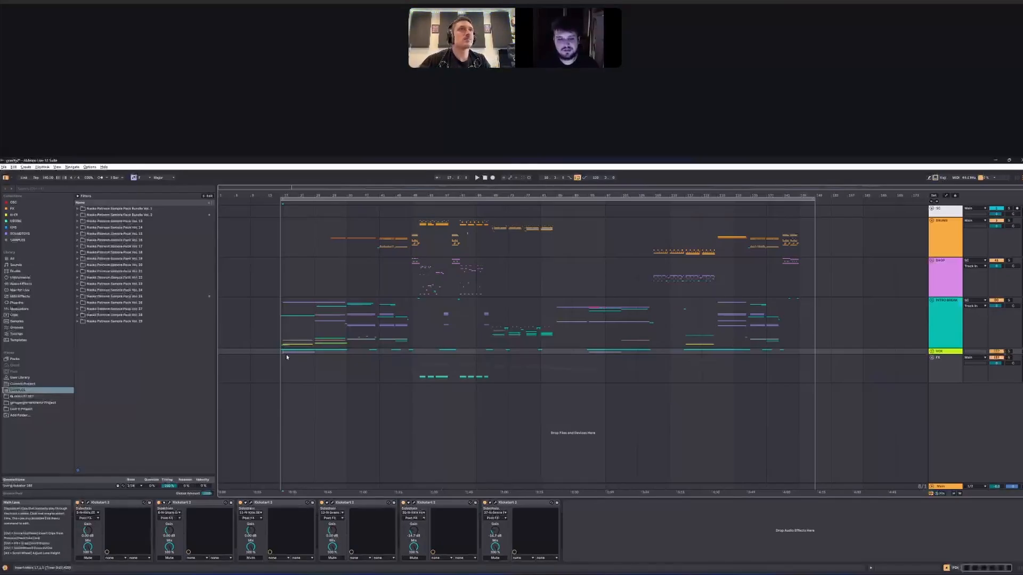
- Add the EQ Eight audio effect to the new Serum track
{"action": "scroll", "coordinate": [277, 356], "scroll_direction": "up", "scroll_amount": 4}
{"action": "scroll", "coordinate": [437, 359], "scroll_direction": "right", "scroll_amount": 2}
{"action": "scroll", "coordinate": [367, 363], "scroll_direction": "left", "scroll_amount": 3}
{"action": "scroll", "coordinate": [363, 362], "scroll_direction": "down", "scroll_amount": 4}
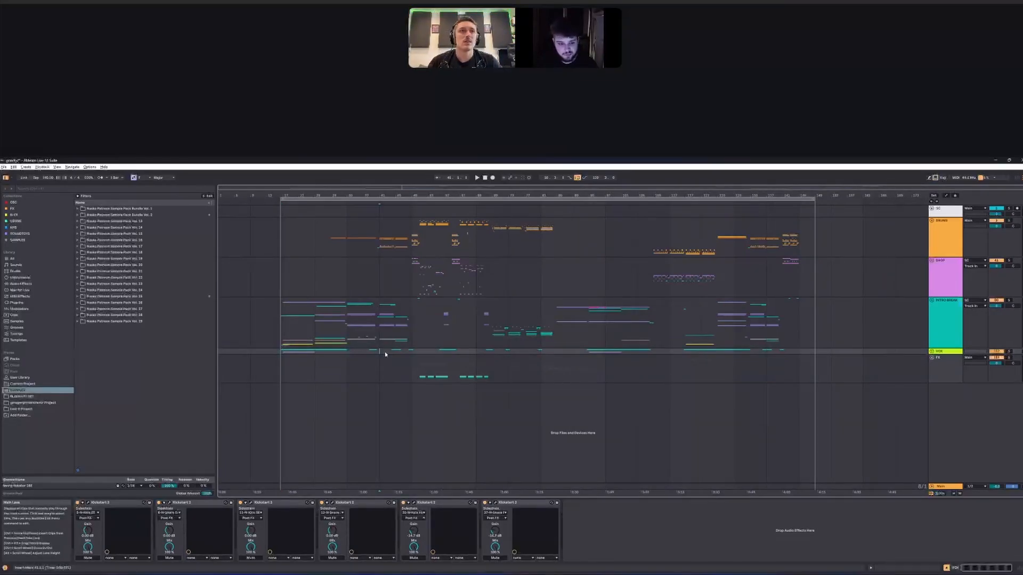
{"action": "left_click", "coordinate": [382, 372]}
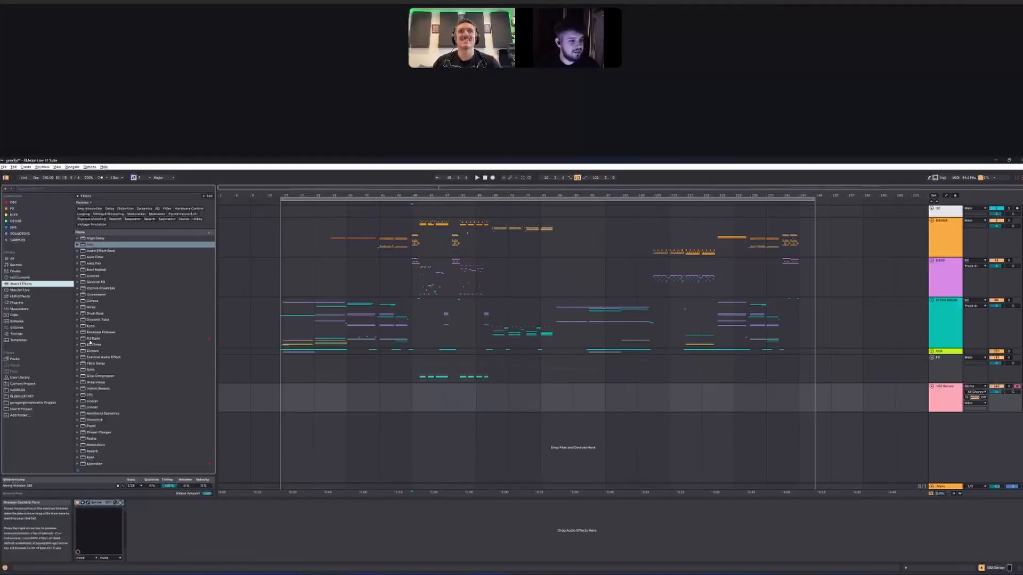
{"action": "left_click", "coordinate": [92, 339]}
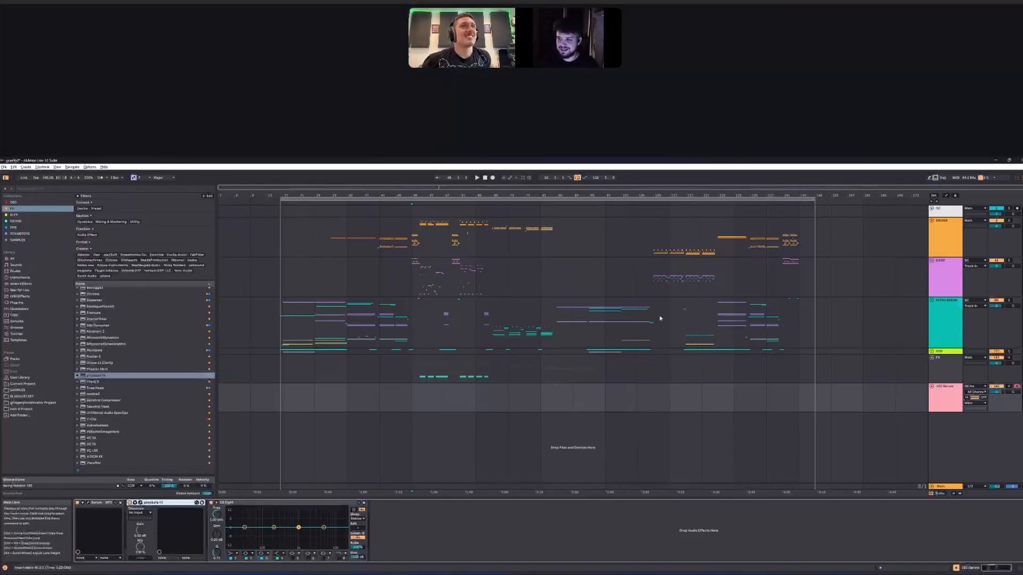
- Play the arrangement from the end of the break into the second drop and follow the playhead
{"action": "scroll", "coordinate": [658, 320], "scroll_direction": "up", "scroll_amount": 5}
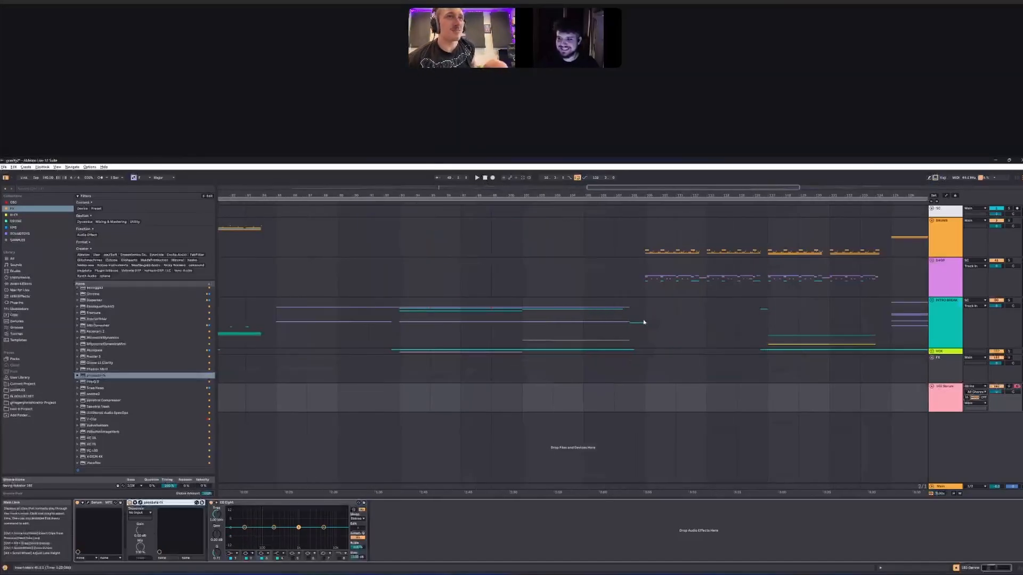
{"action": "left_click", "coordinate": [589, 331]}
{"action": "key", "text": "space"}
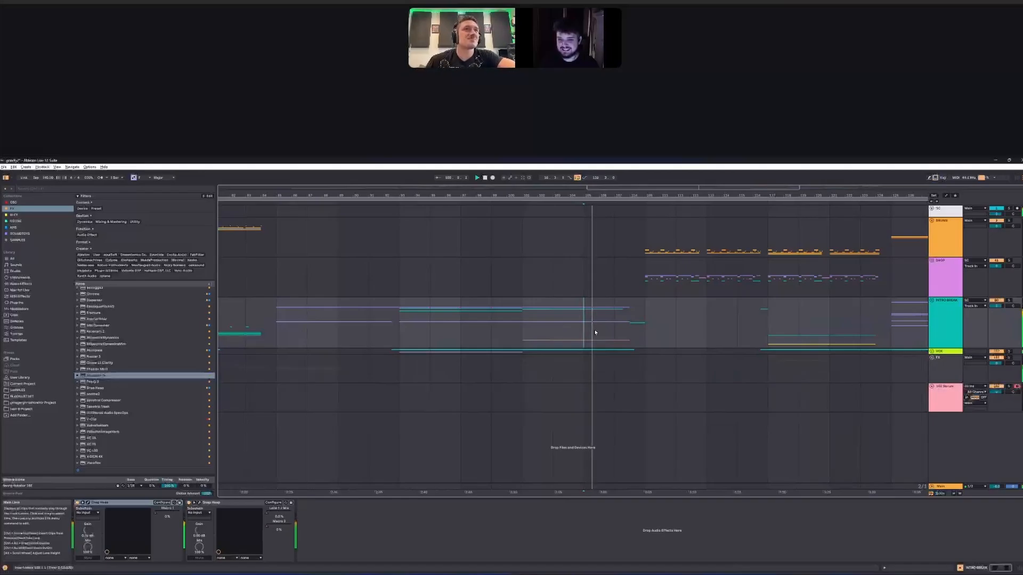
{"action": "left_click_drag", "start_coordinate": [633, 334], "coordinate": [548, 338]}
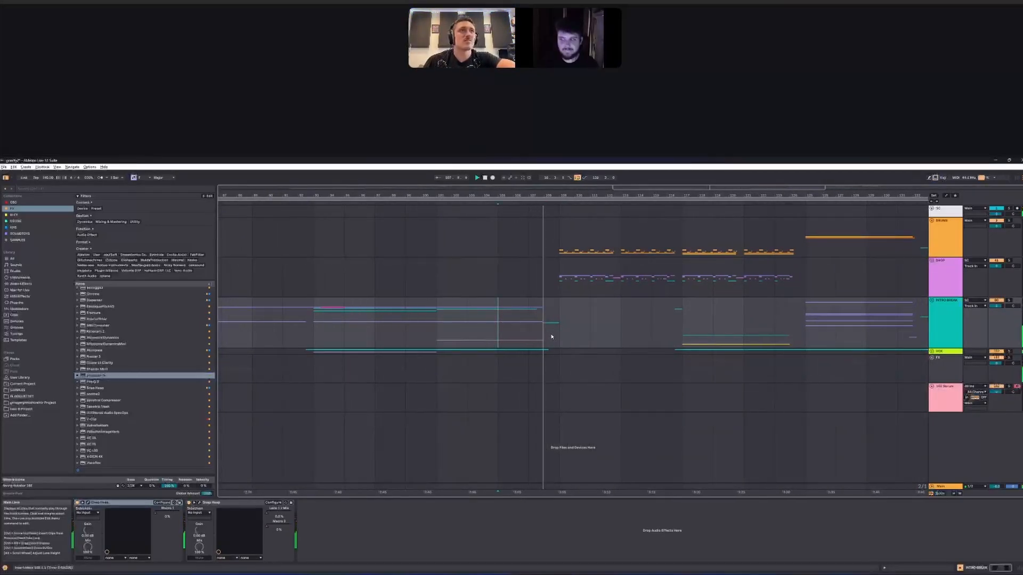
{"action": "left_click_drag", "start_coordinate": [565, 336], "coordinate": [498, 344]}
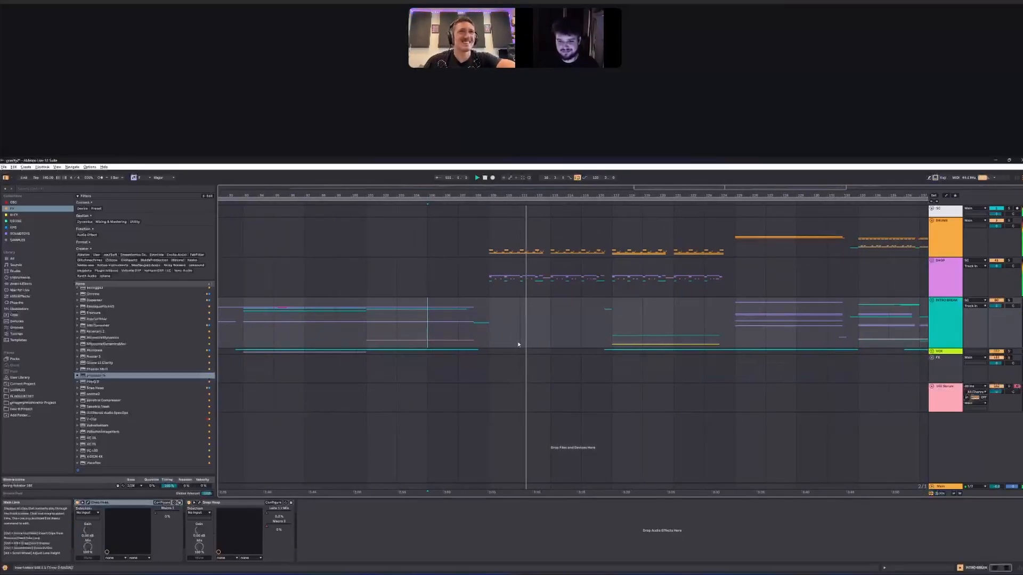
{"action": "left_click_drag", "start_coordinate": [522, 344], "coordinate": [497, 344]}
{"action": "left_click", "coordinate": [496, 344]}
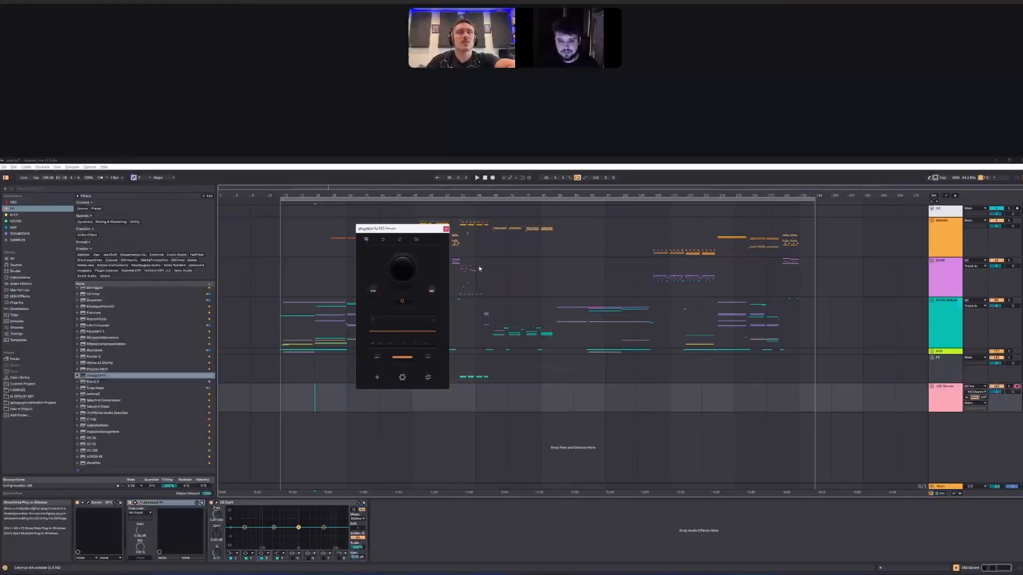
- Move the N-SPEC COMP LITE window and add Multiband Dynamics after EQ Eight on the Serum track
{"action": "left_click_drag", "start_coordinate": [406, 229], "coordinate": [498, 274]}
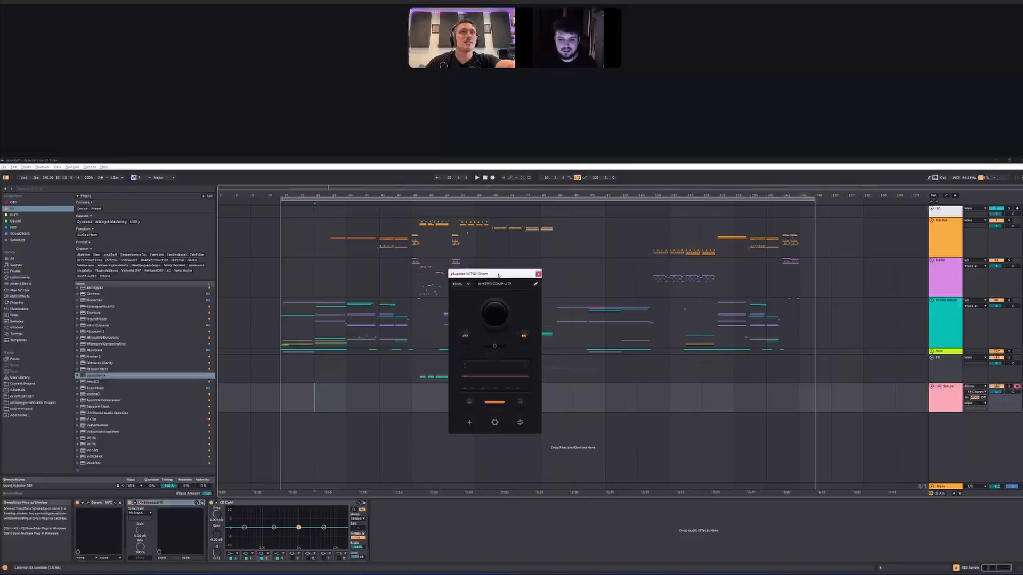
{"action": "left_click_drag", "start_coordinate": [505, 284], "coordinate": [507, 285]}
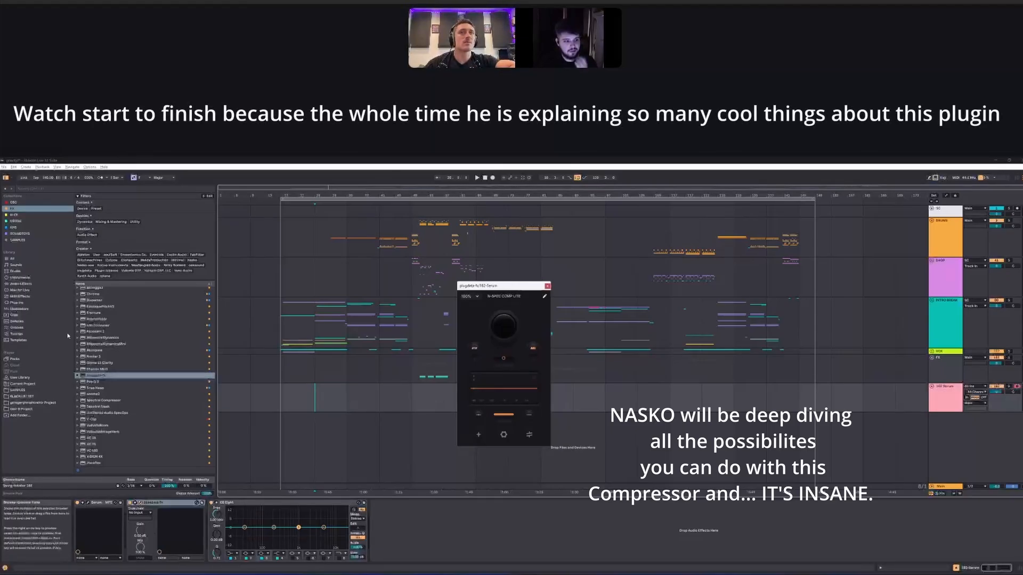
{"action": "left_click", "coordinate": [21, 284]}
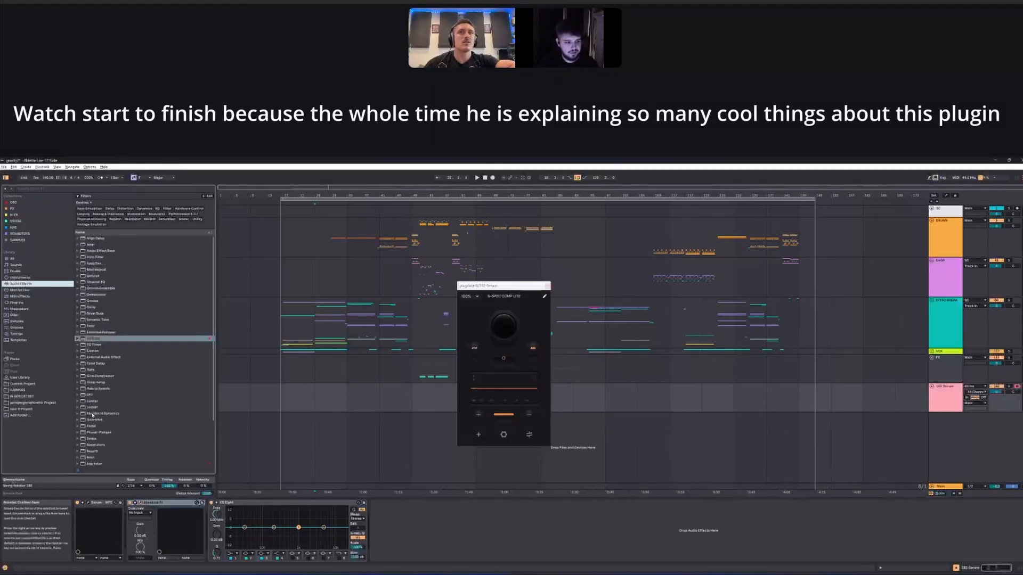
{"action": "left_click_drag", "start_coordinate": [93, 415], "coordinate": [402, 534]}
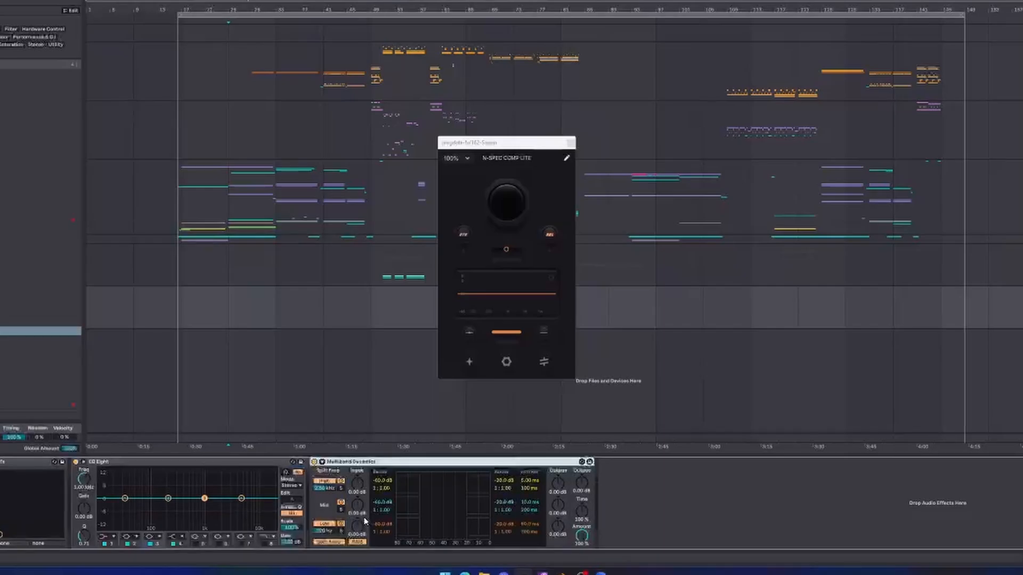
{"action": "left_click", "coordinate": [620, 510]}
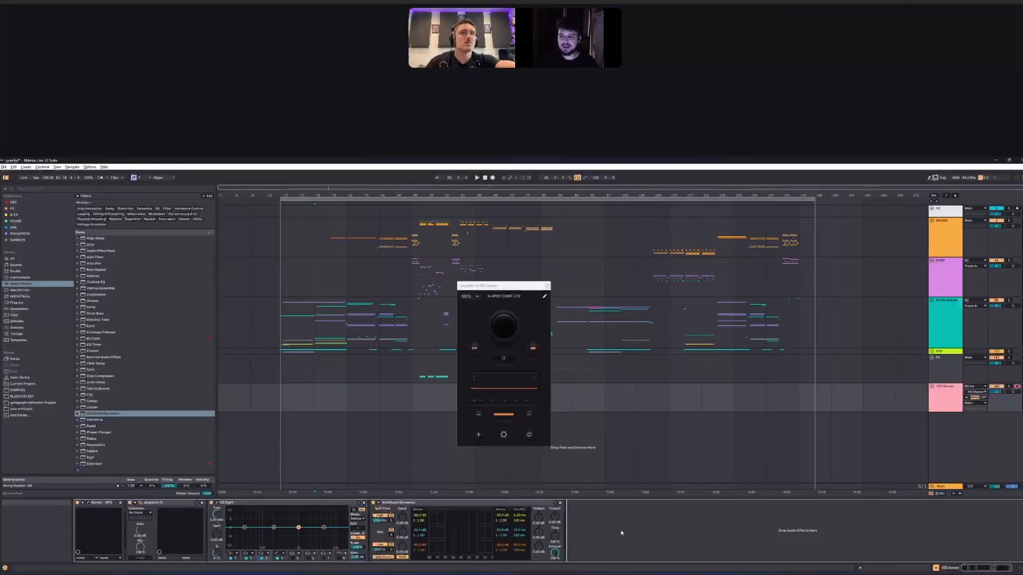
- Insert MeldaProduction's MSpectralDynamics before EQ Eight in the Serum chain and arrange the plugin windows side by side
{"action": "left_click", "coordinate": [270, 503]}
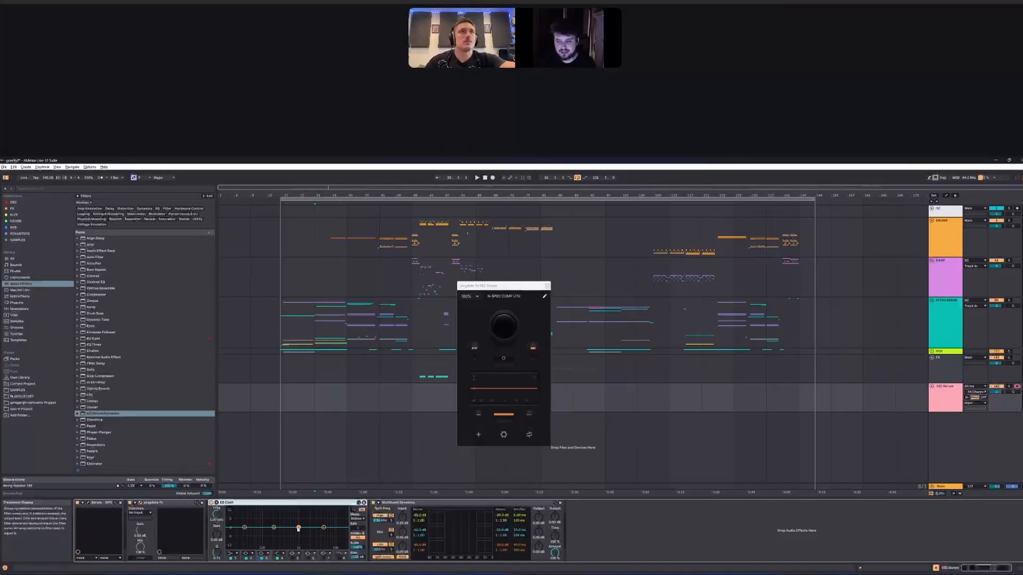
{"action": "left_click", "coordinate": [17, 302]}
{"action": "left_click", "coordinate": [78, 338]}
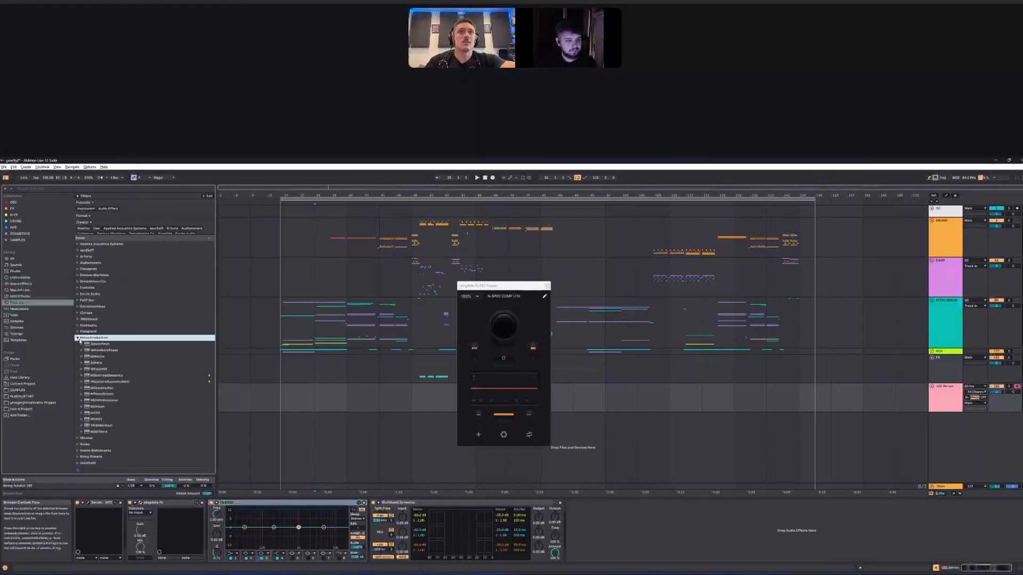
{"action": "left_click", "coordinate": [104, 376]}
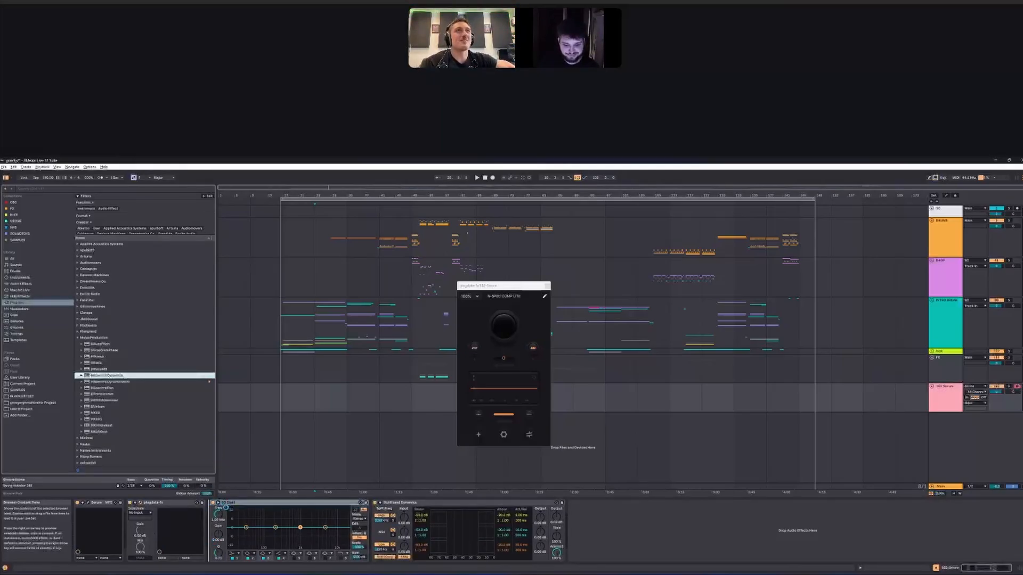
{"action": "key", "text": "Return"}
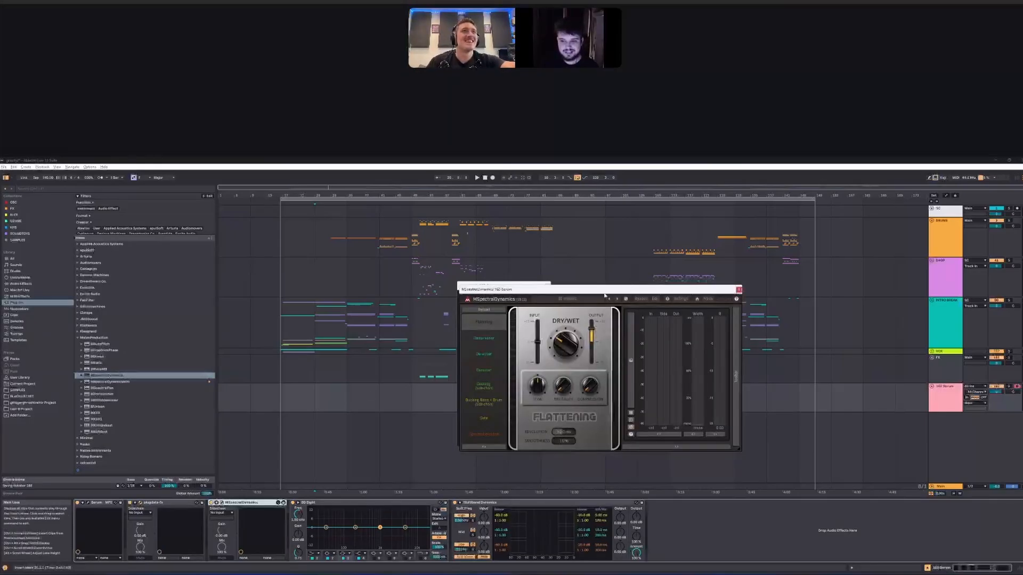
{"action": "left_click_drag", "start_coordinate": [583, 292], "coordinate": [531, 286]}
{"action": "mouse_move", "coordinate": [450, 286]}
{"action": "left_mouse_down"}
{"action": "mouse_move", "coordinate": [578, 268]}
{"action": "mouse_move", "coordinate": [476, 264]}
{"action": "left_mouse_up"}
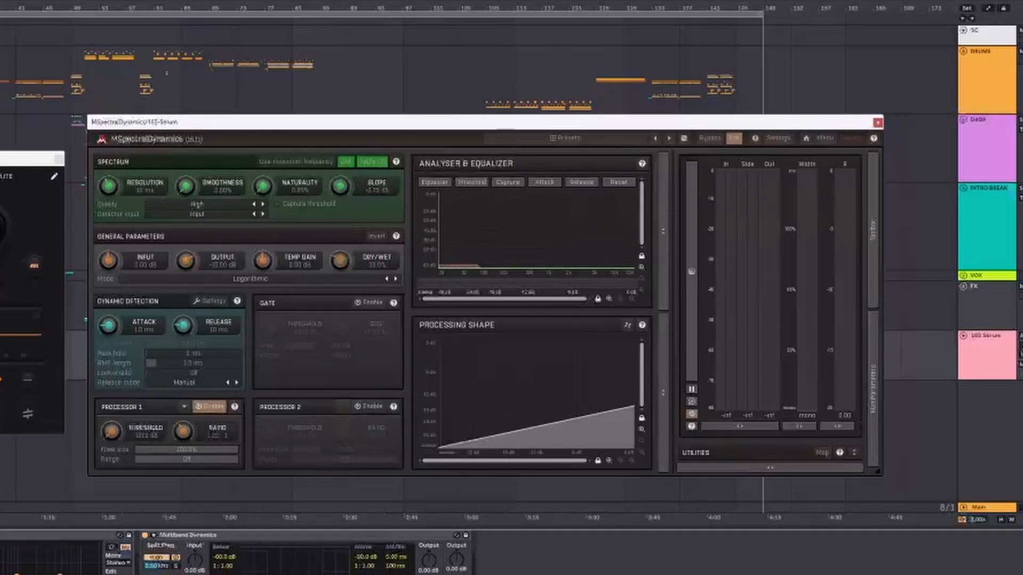
- Review the spectrum quality options, adjust Processor 1's threshold and ratio in MSpectralDynamics, and close its window
{"action": "left_click", "coordinate": [211, 206]}
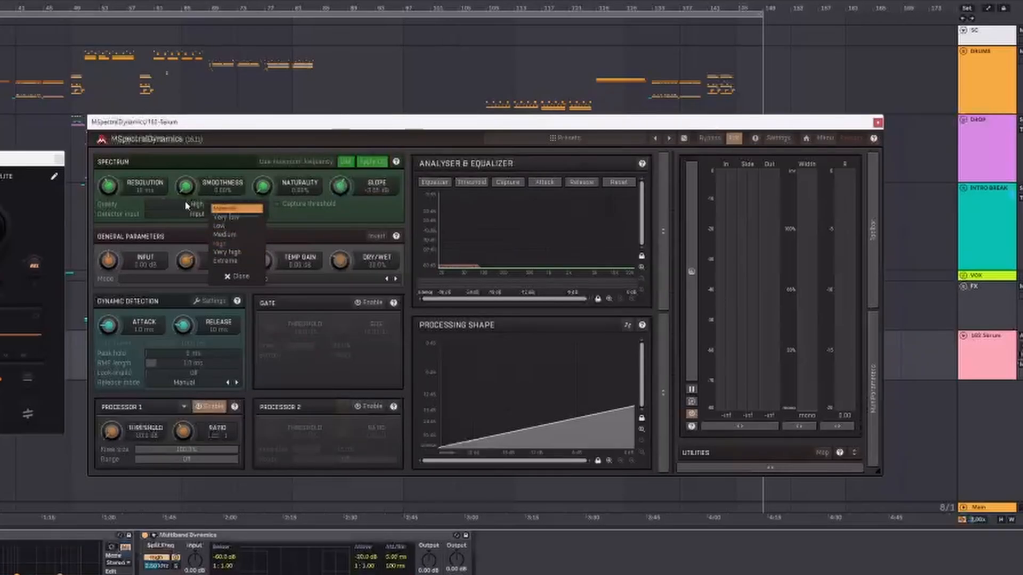
{"action": "left_click", "coordinate": [236, 276]}
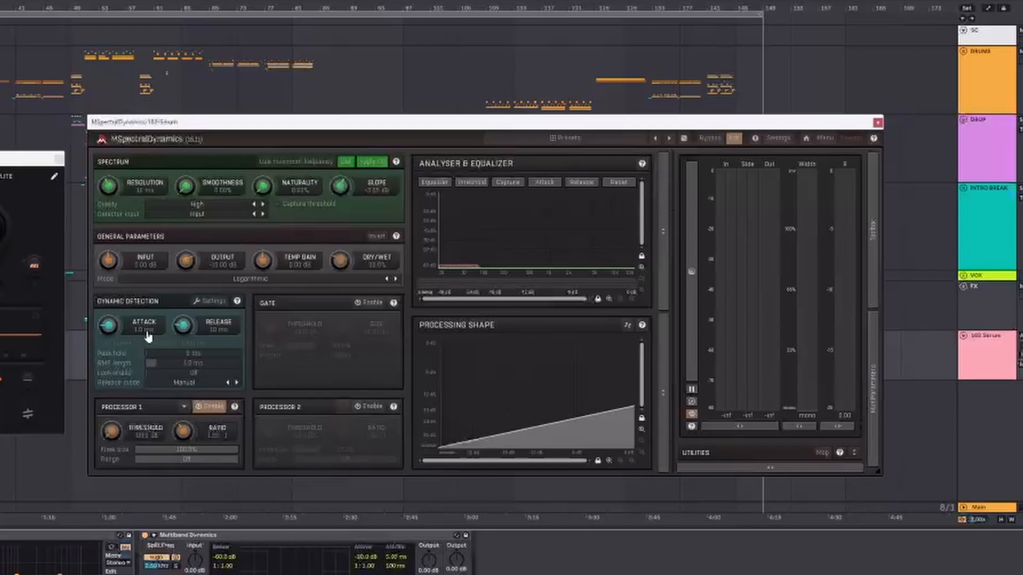
{"action": "mouse_move", "coordinate": [114, 429]}
{"action": "left_mouse_down"}
{"action": "mouse_move", "coordinate": [114, 394]}
{"action": "mouse_move", "coordinate": [114, 427]}
{"action": "left_mouse_up"}
{"action": "left_click_drag", "start_coordinate": [188, 431], "coordinate": [189, 383]}
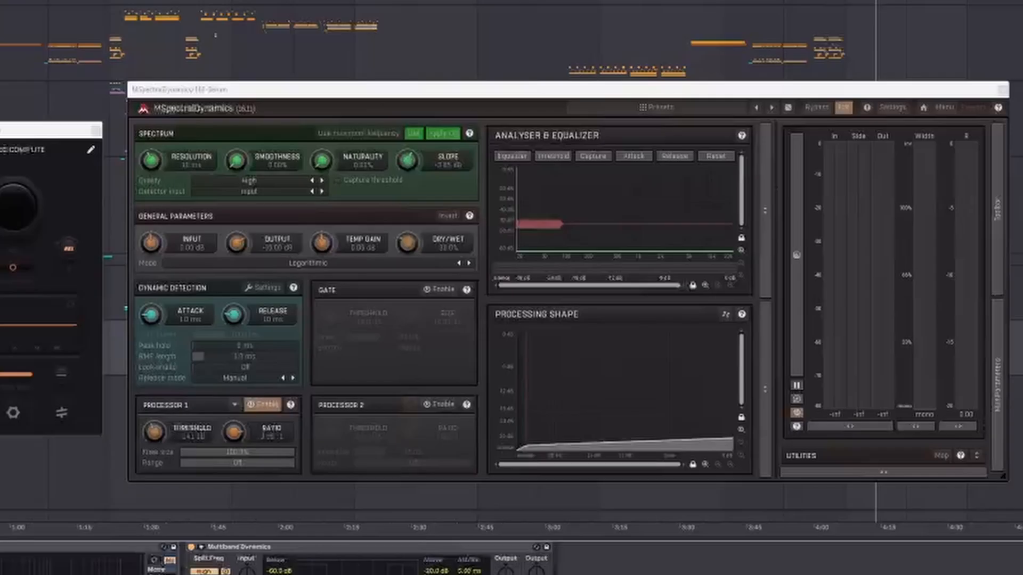
{"action": "left_click_drag", "start_coordinate": [231, 158], "coordinate": [231, 181]}
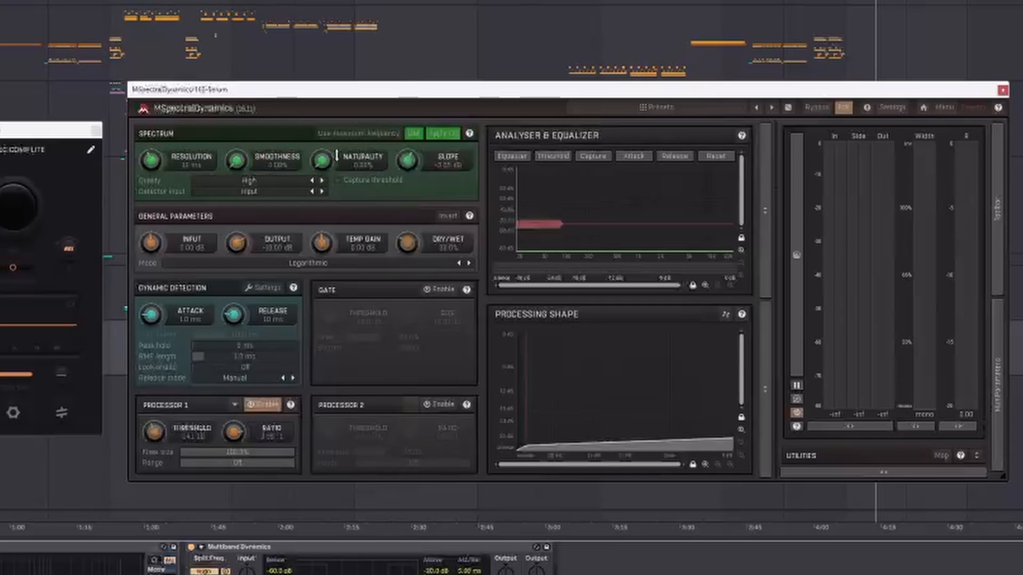
{"action": "left_click", "coordinate": [1003, 91]}
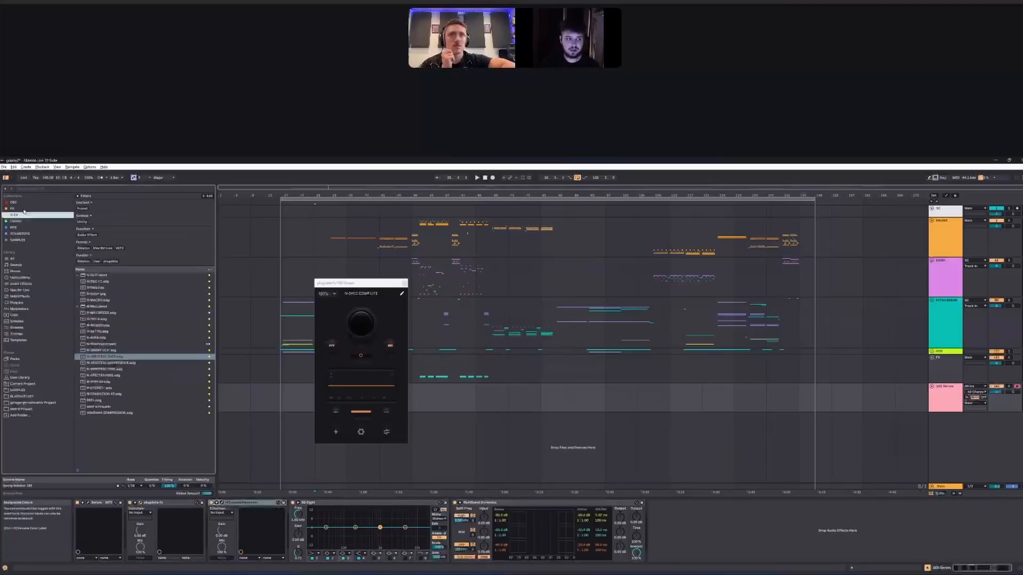
- Insert soothe2 from the favourite effects collection after MSpectralDynamics and open its plugin window
{"action": "left_click", "coordinate": [24, 210]}
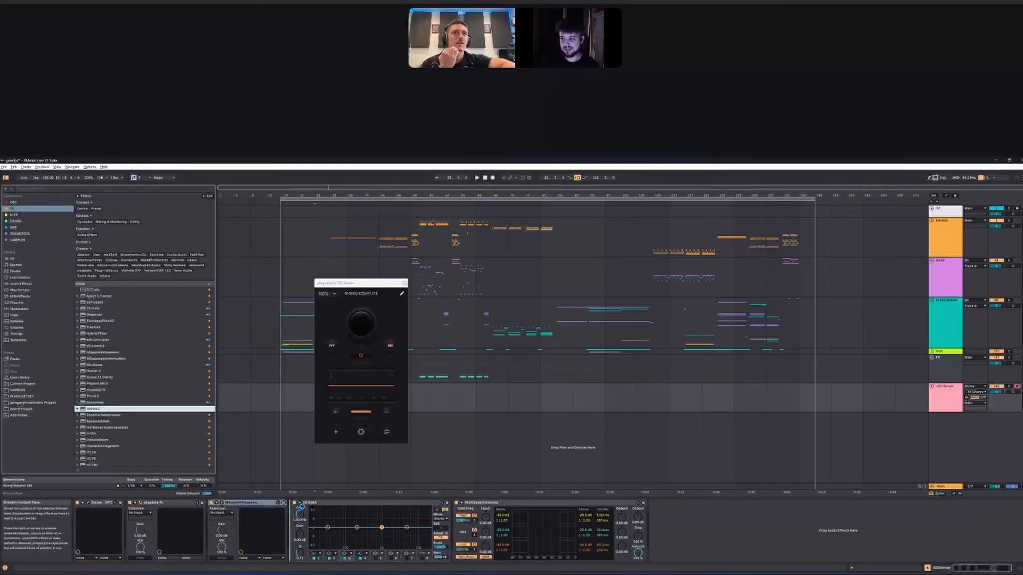
{"action": "key", "text": "Return"}
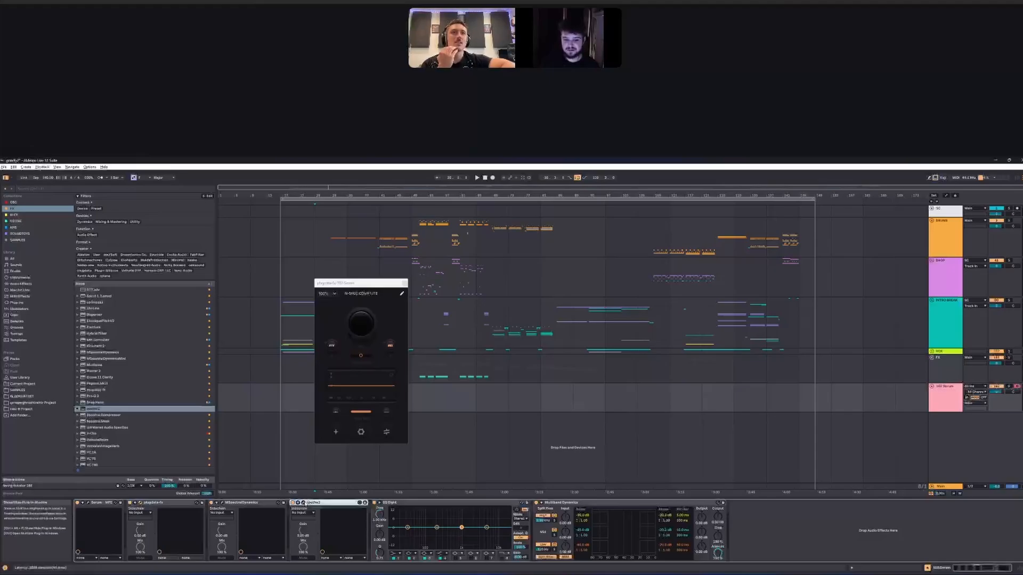
{"action": "left_click", "coordinate": [302, 503]}
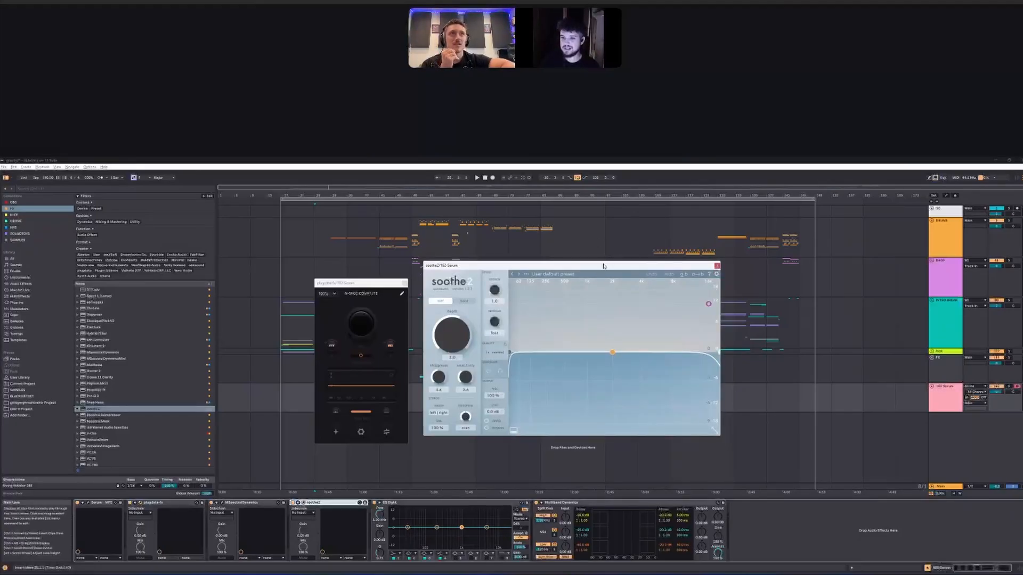
- Position the soothe2 window beside the compressor, set its depth to 12.4, and switch its mode to hard
{"action": "left_click_drag", "start_coordinate": [608, 267], "coordinate": [644, 271]}
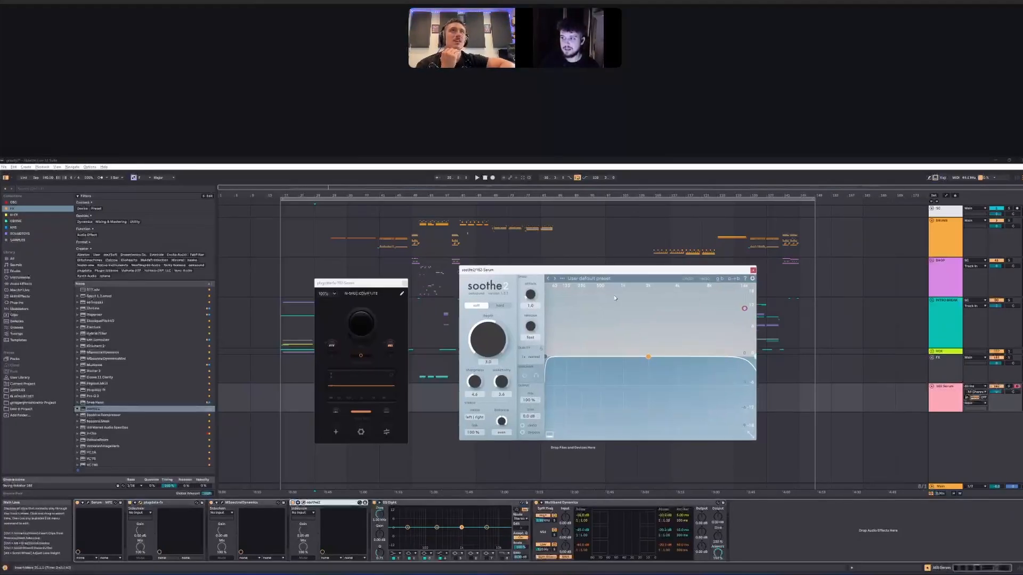
{"action": "left_click_drag", "start_coordinate": [498, 333], "coordinate": [499, 328]}
{"action": "left_click", "coordinate": [501, 307]}
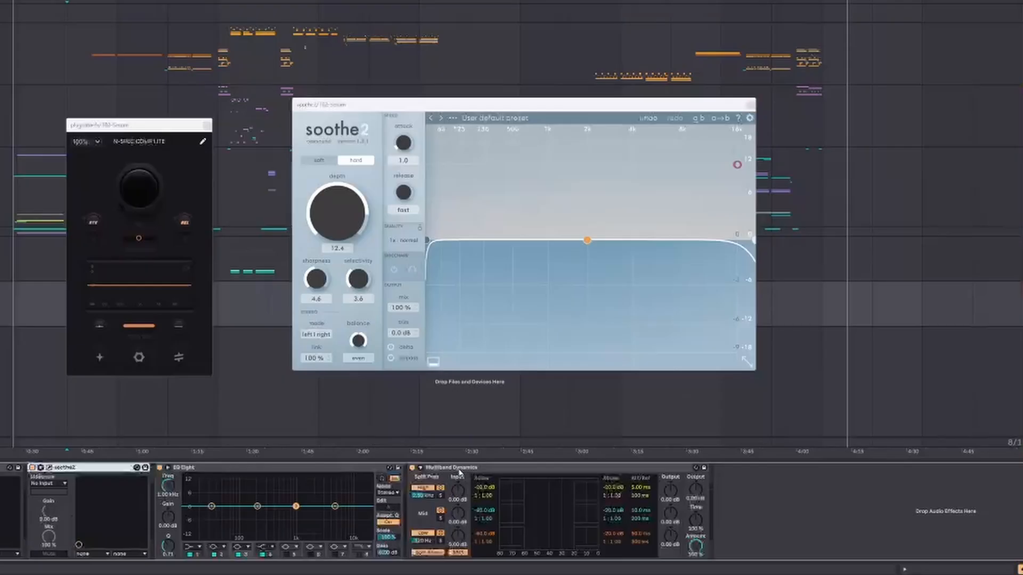
- Toggle the Mid band's solo in Multiband Dynamics and move EQ Eight to the end of the device chain
{"action": "left_click", "coordinate": [561, 541]}
{"action": "left_click", "coordinate": [441, 520]}
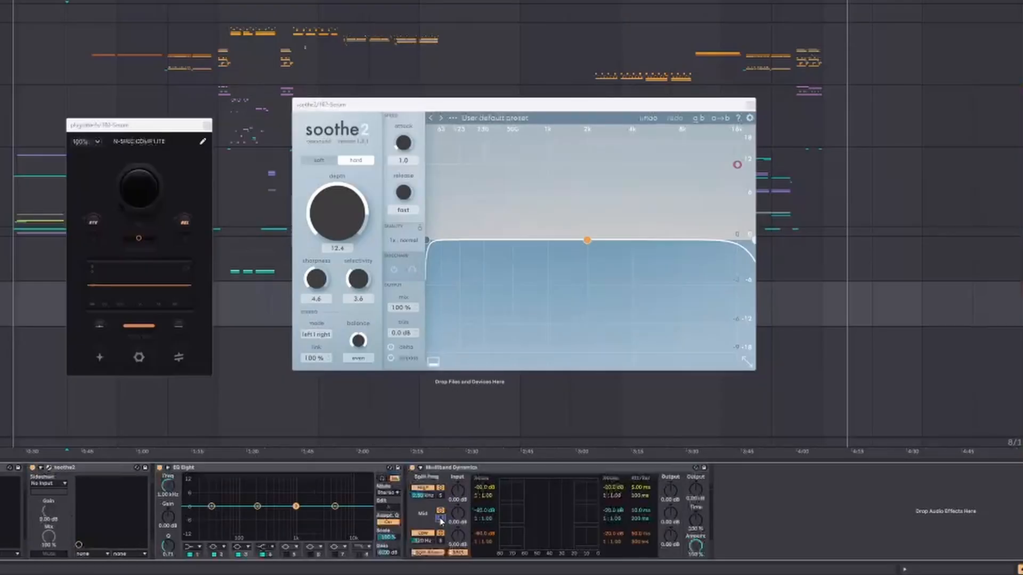
{"action": "key", "text": "space"}
{"action": "left_click_drag", "start_coordinate": [273, 468], "coordinate": [722, 513]}
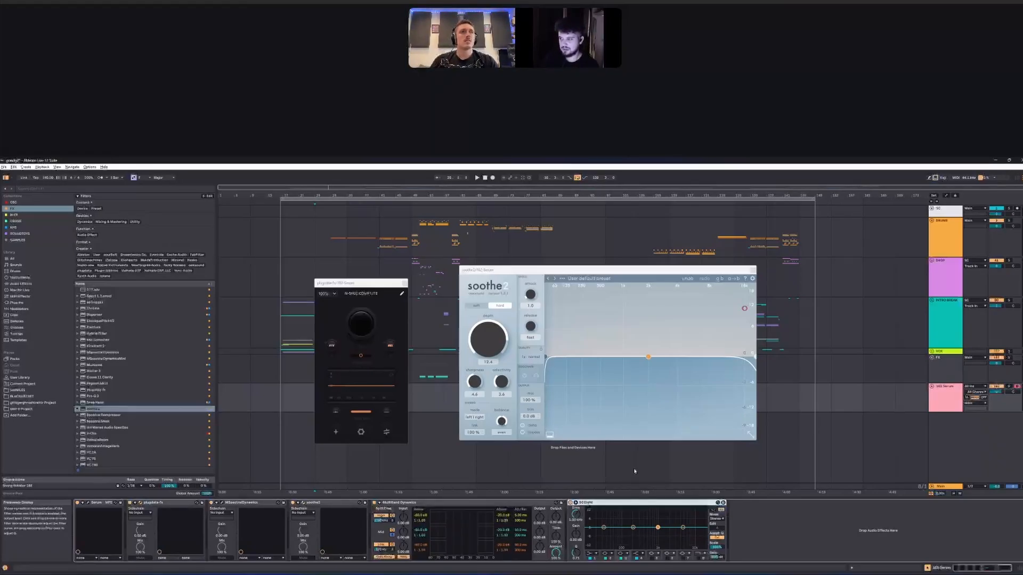
- Bypass Multiband Dynamics, EQ Eight and MSpectralDynamics in the device chain and bring the N-SPEC COMP LITE window into focus
{"action": "left_click", "coordinate": [742, 509]}
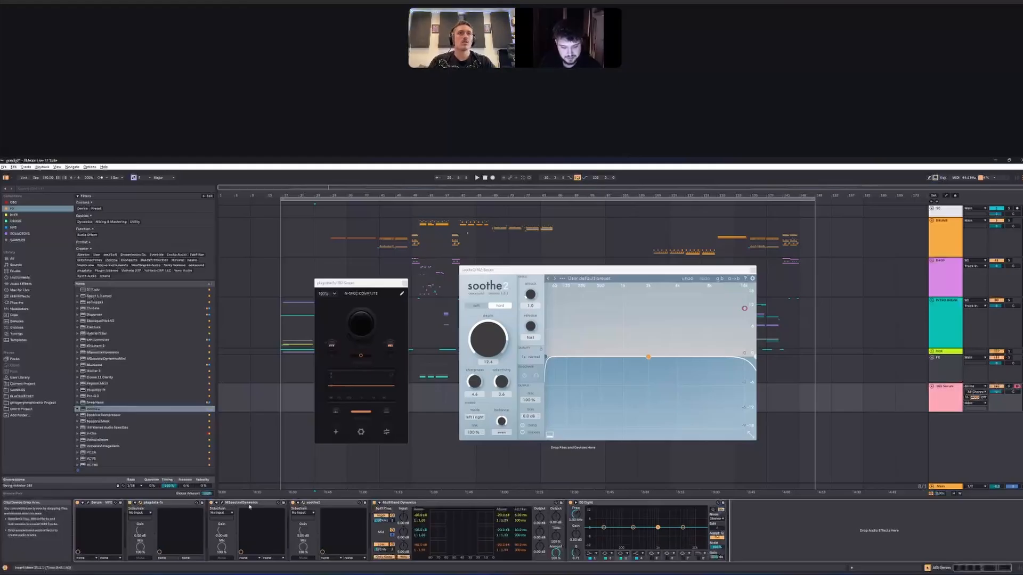
{"action": "left_click", "coordinate": [374, 503]}
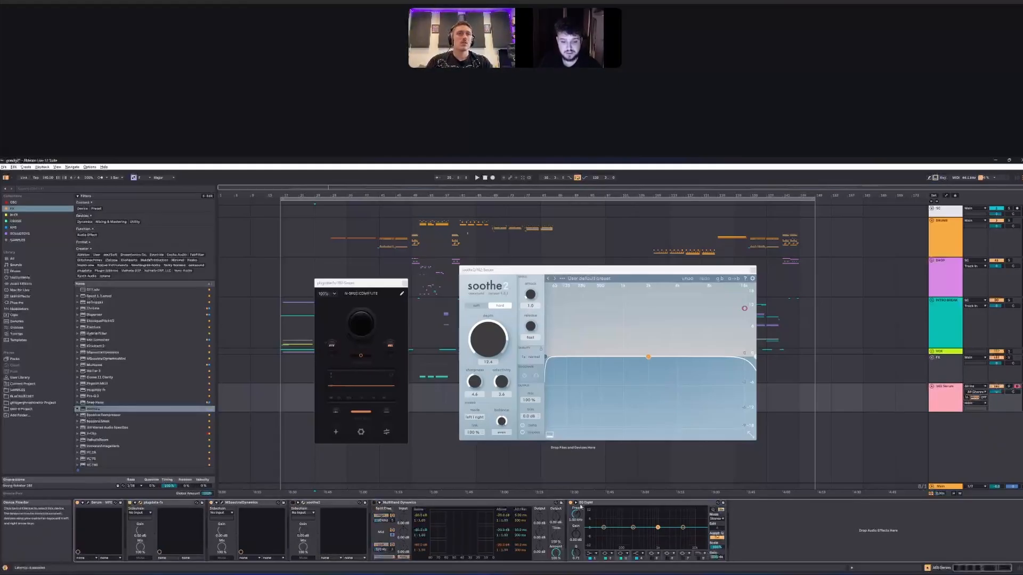
{"action": "left_click", "coordinate": [571, 503]}
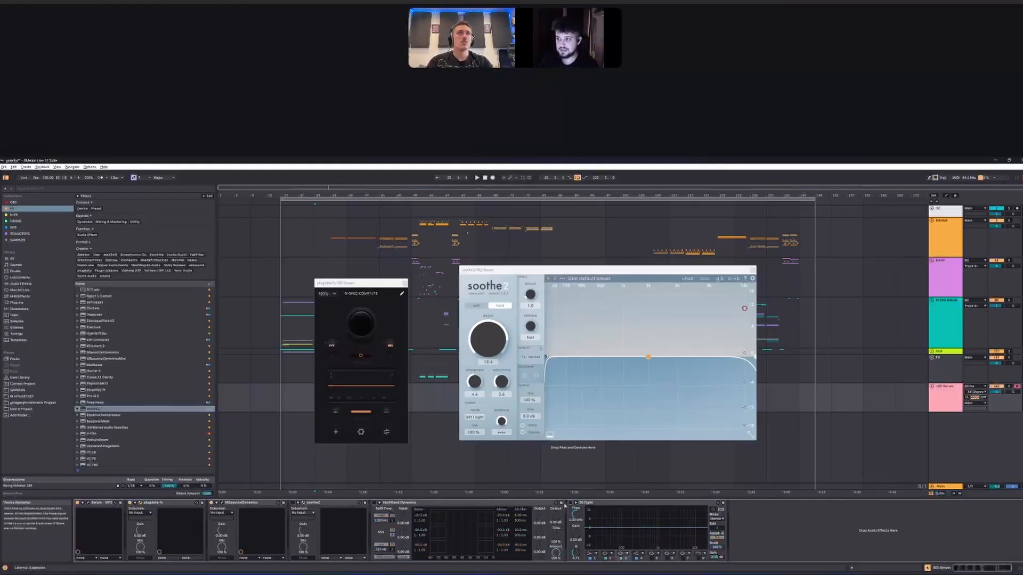
{"action": "left_click", "coordinate": [212, 503]}
{"action": "left_click", "coordinate": [166, 503]}
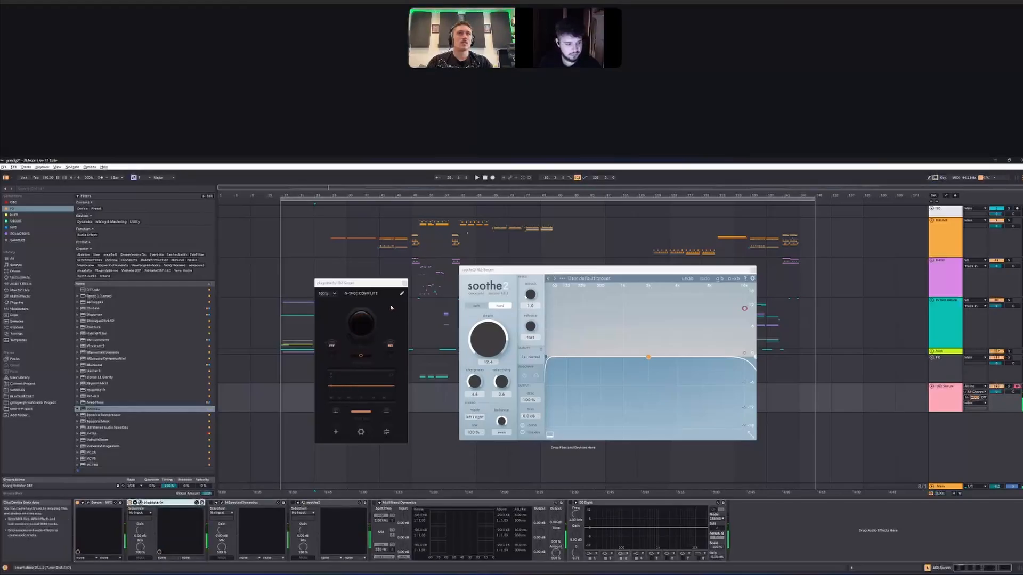
{"action": "left_click", "coordinate": [372, 282]}
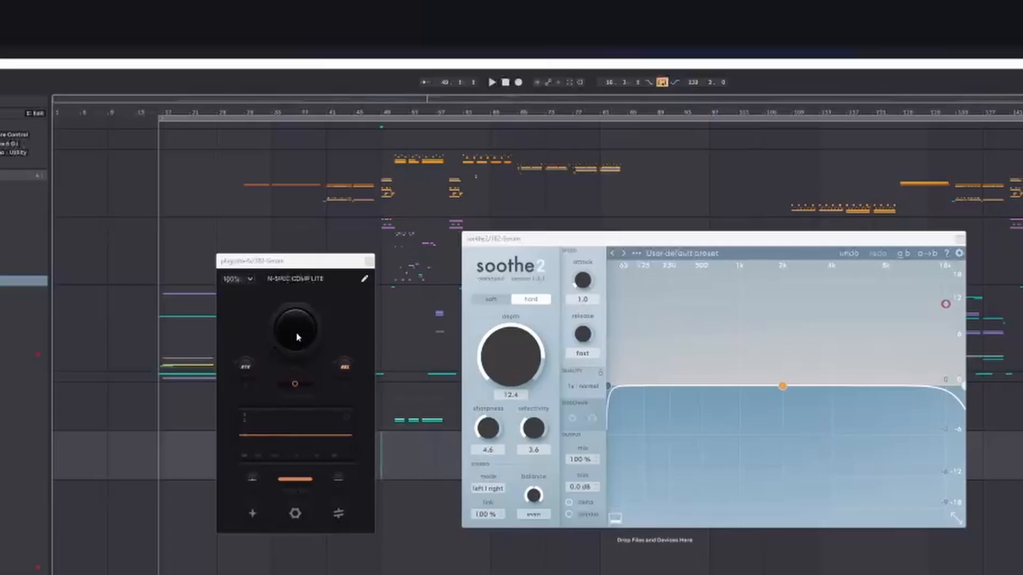
- Lower the small slider beneath N-SPEC COMP LITE's main knob and shift its window slightly toward soothe2
{"action": "left_click", "coordinate": [296, 333]}
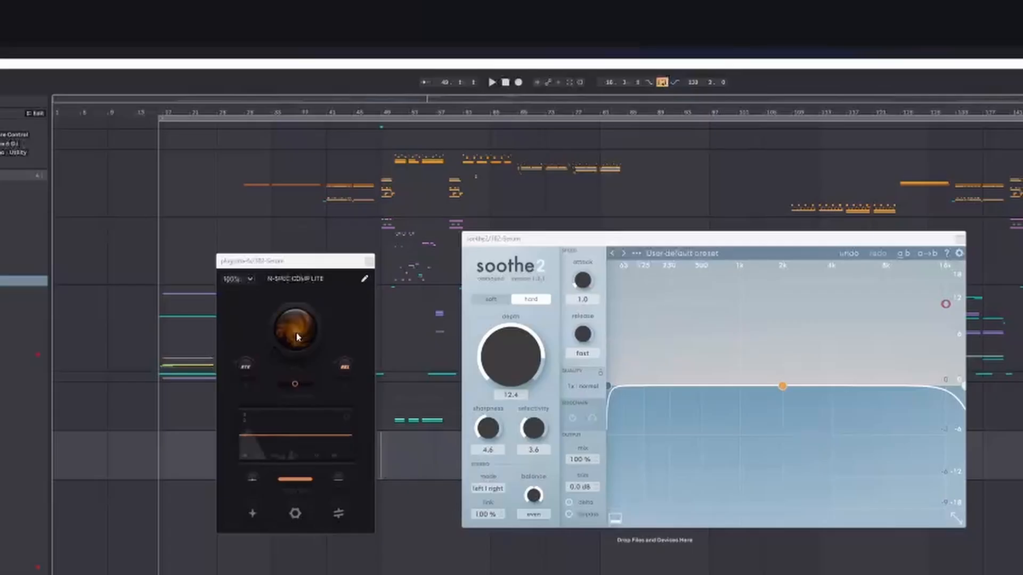
{"action": "left_click", "coordinate": [296, 337]}
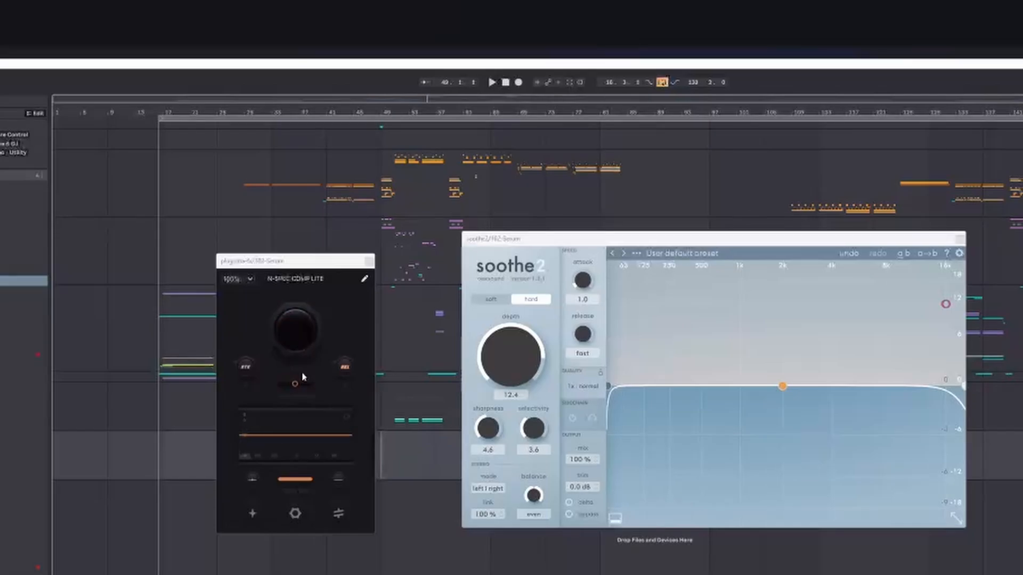
{"action": "left_click", "coordinate": [271, 388]}
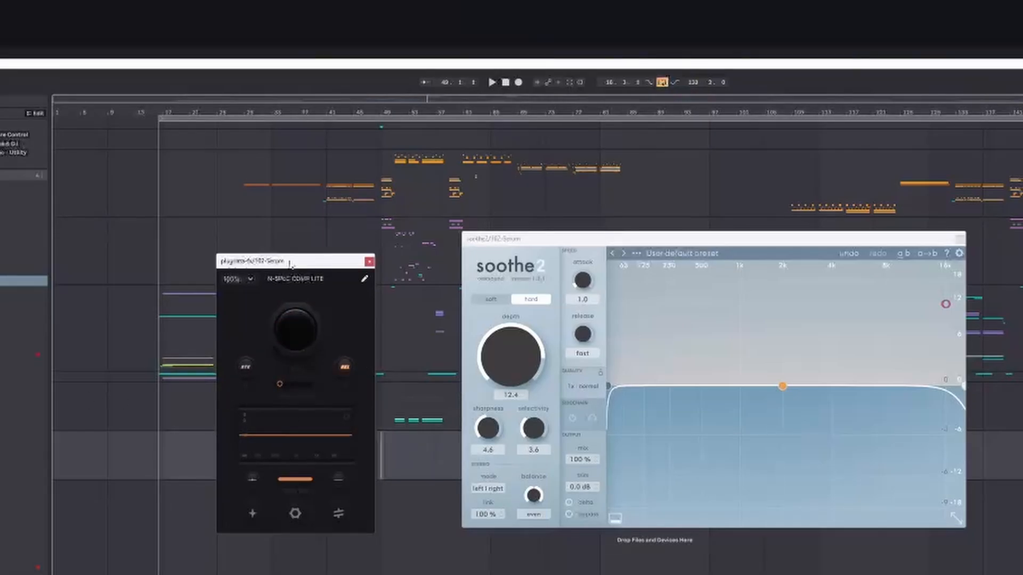
{"action": "left_click_drag", "start_coordinate": [290, 264], "coordinate": [332, 264]}
- Open Serum's effects, switch the Phaser's mix control to level, enable the Compressor, and close Serum's window
{"action": "left_click", "coordinate": [239, 574]}
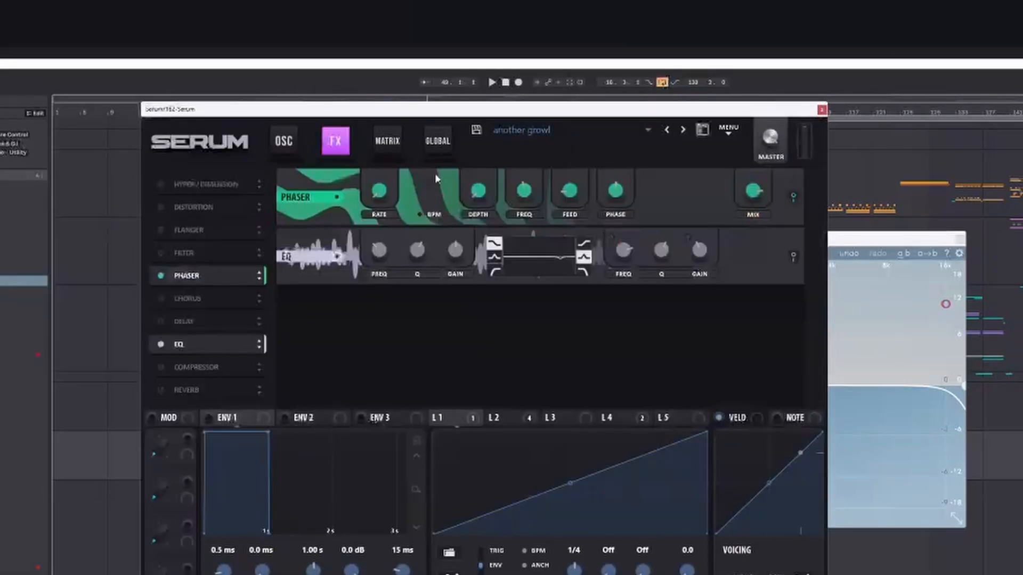
{"action": "mouse_move", "coordinate": [754, 197]}
{"action": "left_mouse_down"}
{"action": "mouse_move", "coordinate": [760, 160]}
{"action": "mouse_move", "coordinate": [752, 189]}
{"action": "left_mouse_up"}
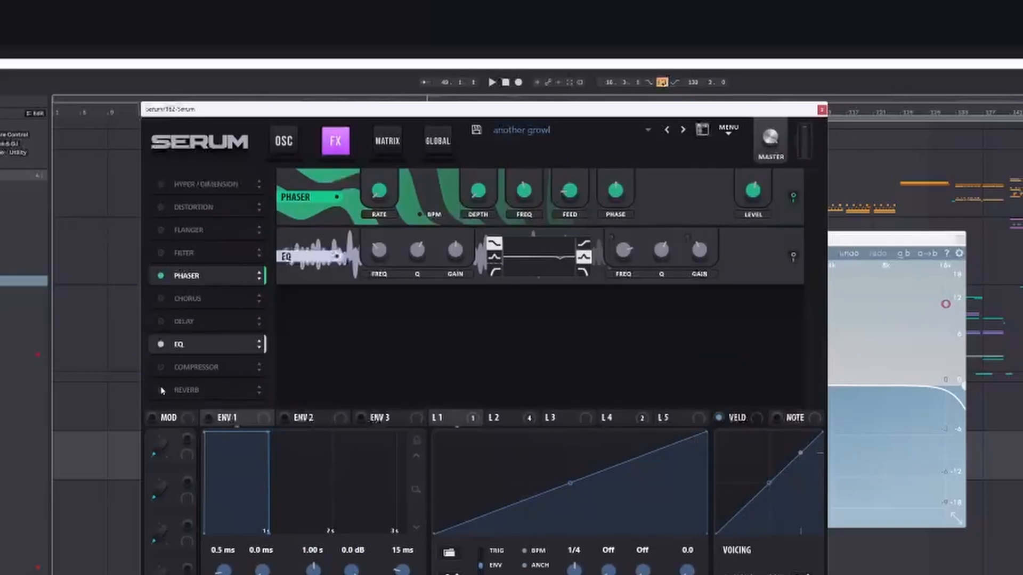
{"action": "left_click", "coordinate": [166, 370]}
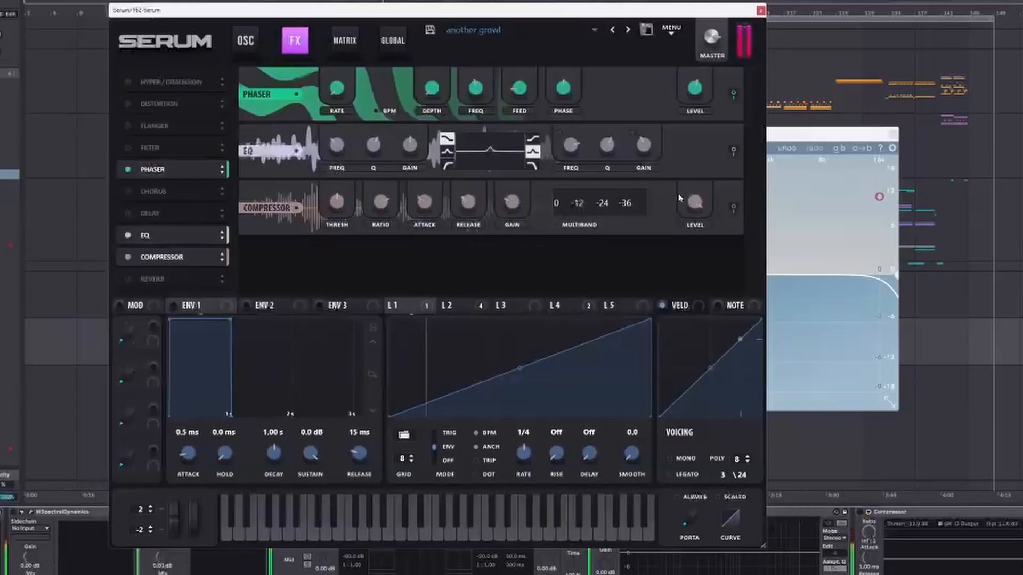
{"action": "mouse_move", "coordinate": [746, 298]}
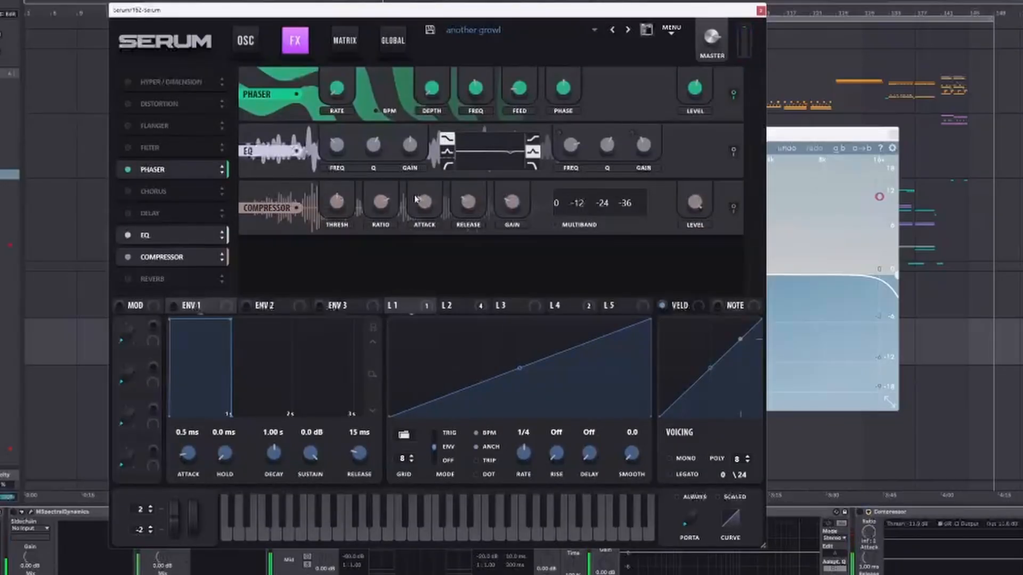
{"action": "left_click", "coordinate": [760, 10]}
{"action": "left_click", "coordinate": [1, 512]}
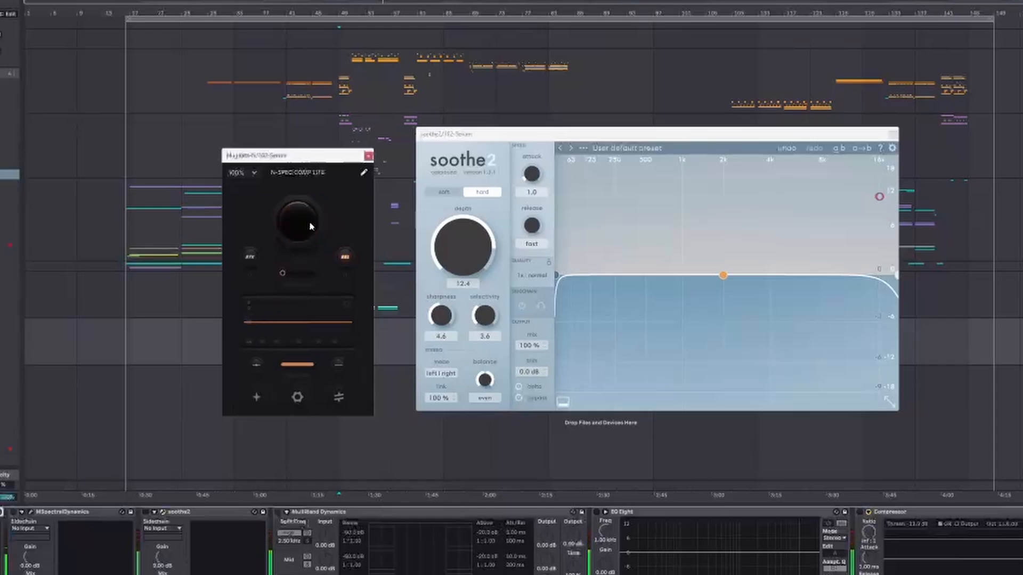
- Look at the N-SPEC COMP LITE patch in the editor, return to plugin view, and place its window beside soothe2
{"action": "left_click", "coordinate": [364, 172]}
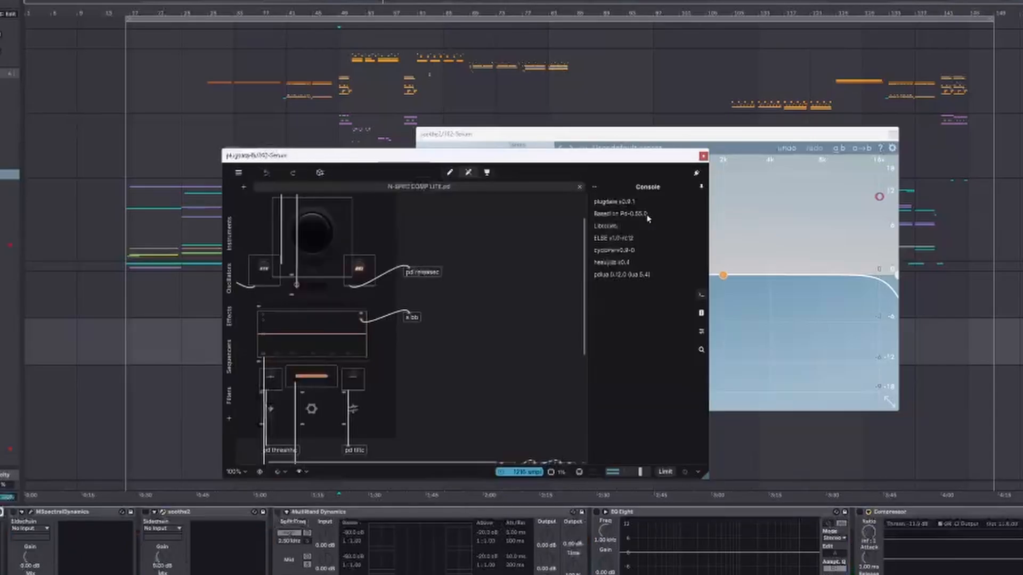
{"action": "left_click", "coordinate": [696, 173]}
{"action": "left_click_drag", "start_coordinate": [226, 155], "coordinate": [313, 160]}
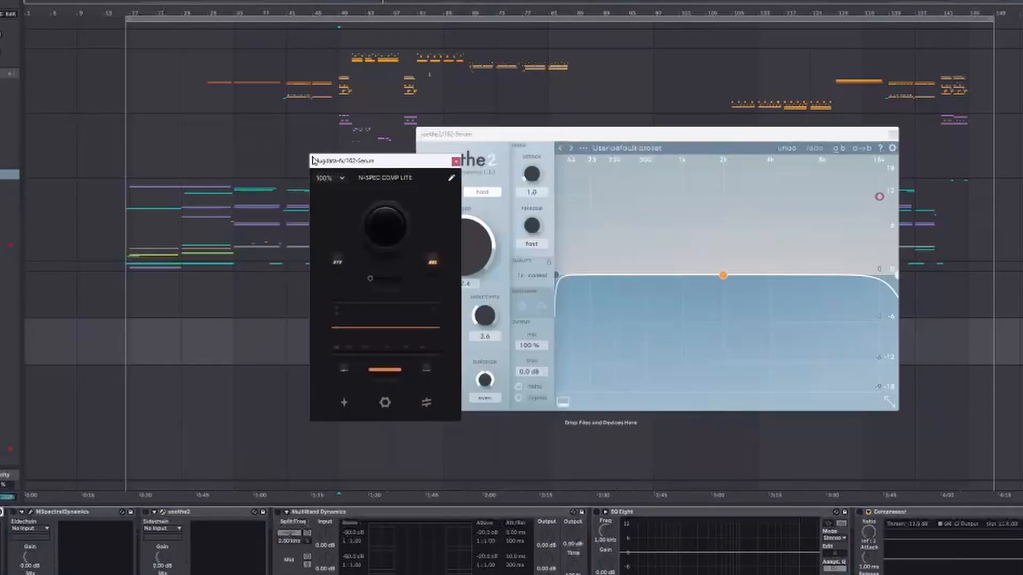
{"action": "left_click_drag", "start_coordinate": [409, 169], "coordinate": [287, 174]}
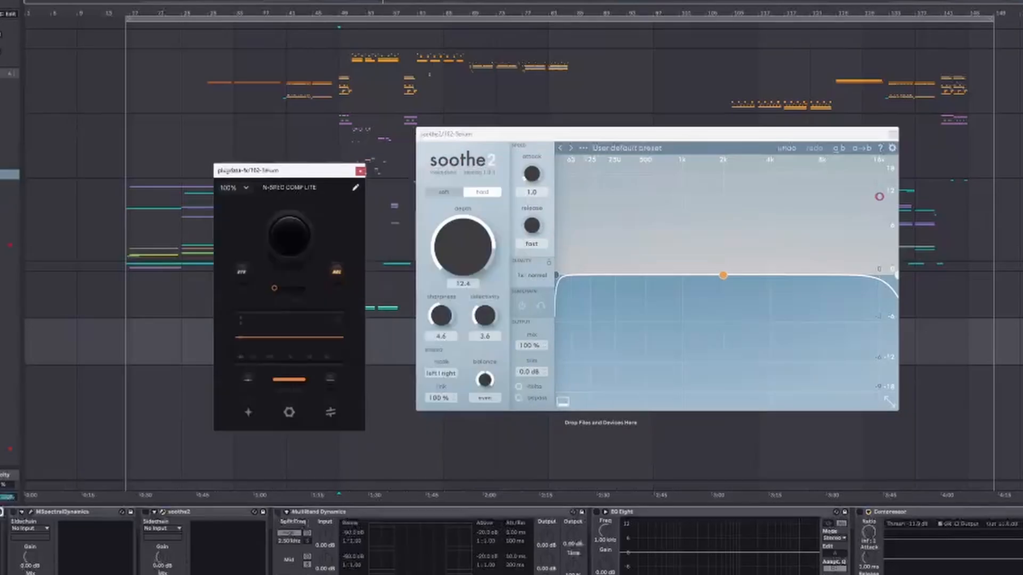
- Audition the Serum sound through N-SPEC COMP LITE and close the soothe2 and compressor windows
{"action": "key", "text": "space"}
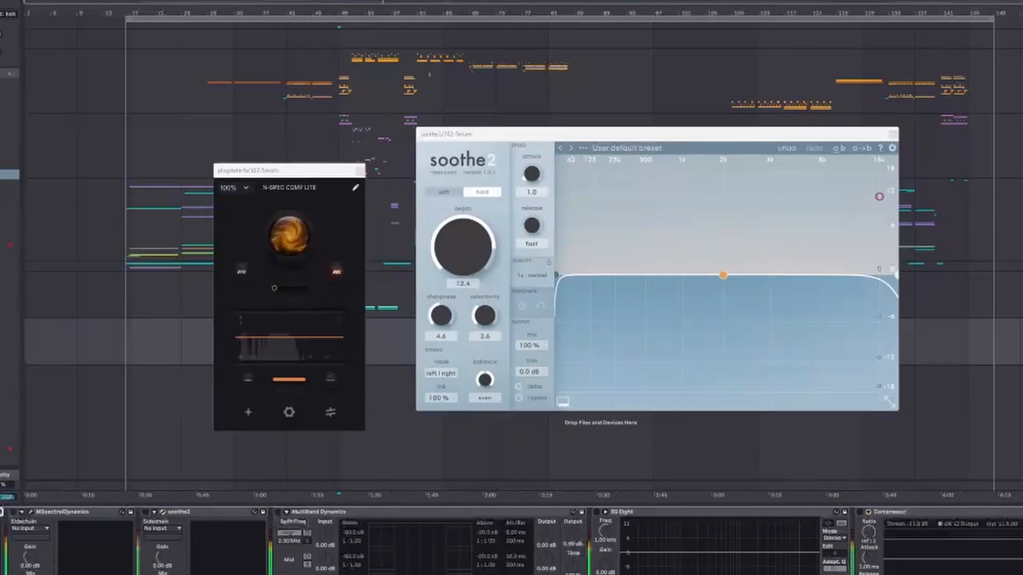
{"action": "left_click", "coordinate": [893, 134]}
{"action": "left_click", "coordinate": [360, 170]}
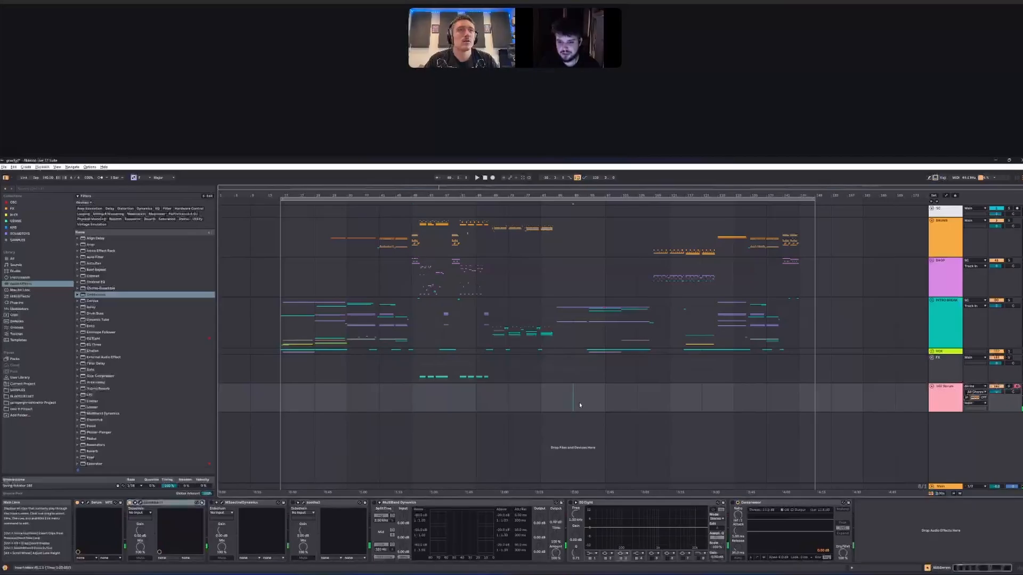
- Insert a MIDI clip with repeated notes on the Serum track, loop its time range, and play it
{"action": "scroll", "coordinate": [580, 406], "scroll_direction": "up", "scroll_amount": 4}
{"action": "left_click_drag", "start_coordinate": [557, 405], "coordinate": [553, 405]}
{"action": "scroll", "coordinate": [552, 405], "scroll_direction": "up", "scroll_amount": 4}
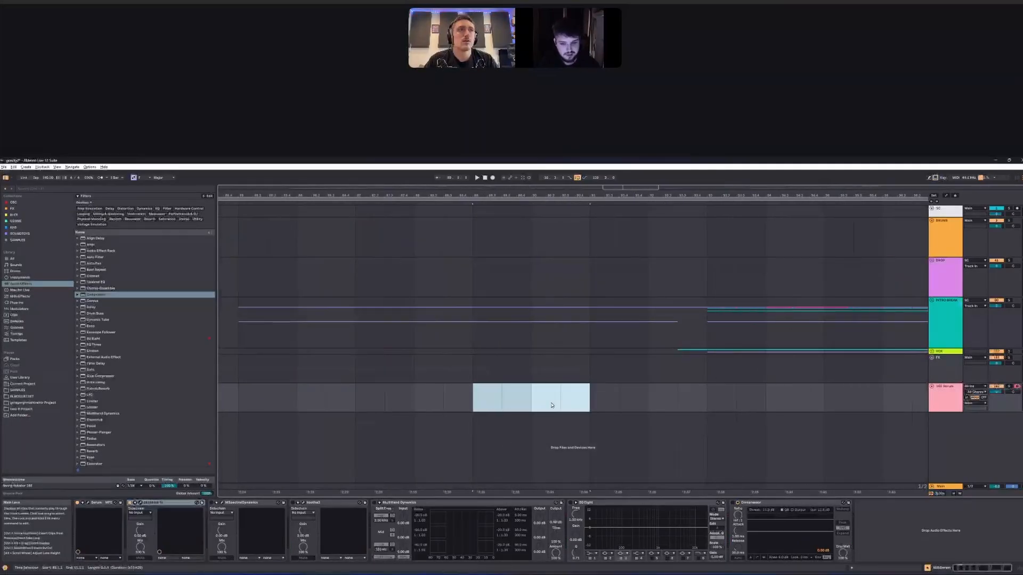
{"action": "key", "text": "ctrl+shift+m"}
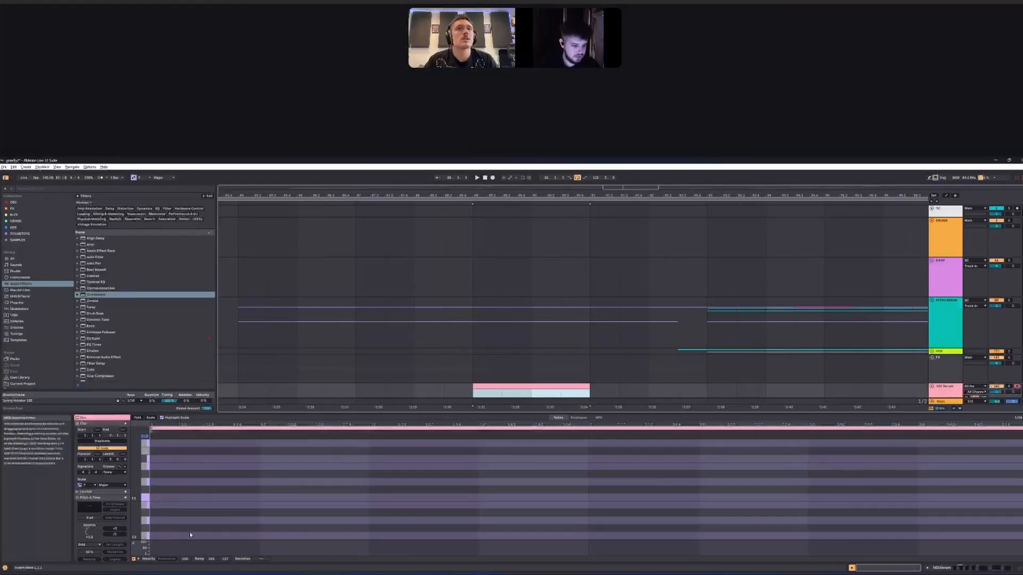
{"action": "key", "text": "ctrl+l"}
{"action": "key", "text": "space"}
{"action": "left_click", "coordinate": [524, 372]}
{"action": "left_click", "coordinate": [945, 389]}
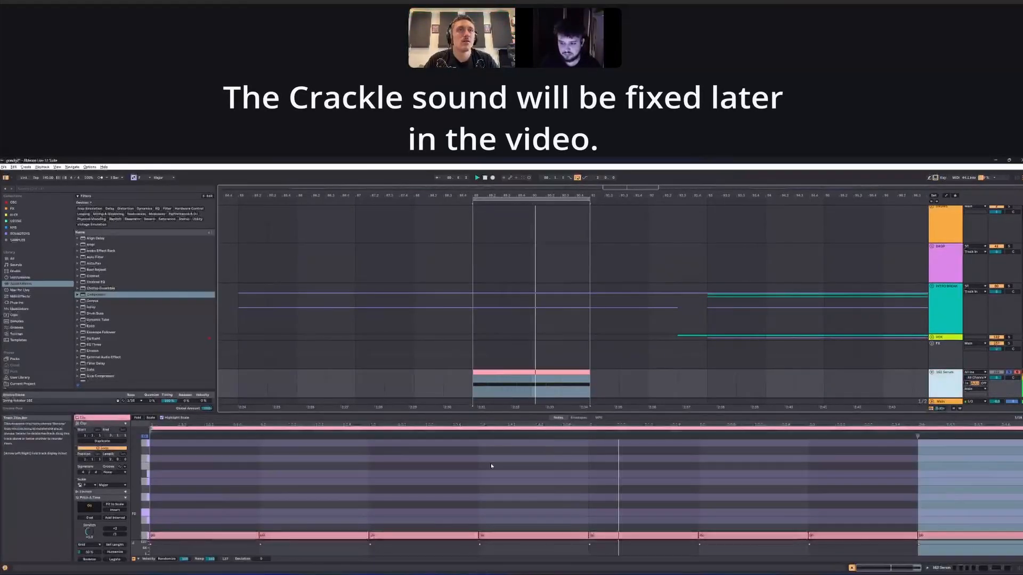
- Return to the device chain, boost EQ Eight's band at 653 Hz by 9.05 dB during looped playback, and bypass EQ Eight
{"action": "key", "text": "shift+Tab"}
{"action": "left_click", "coordinate": [570, 502]}
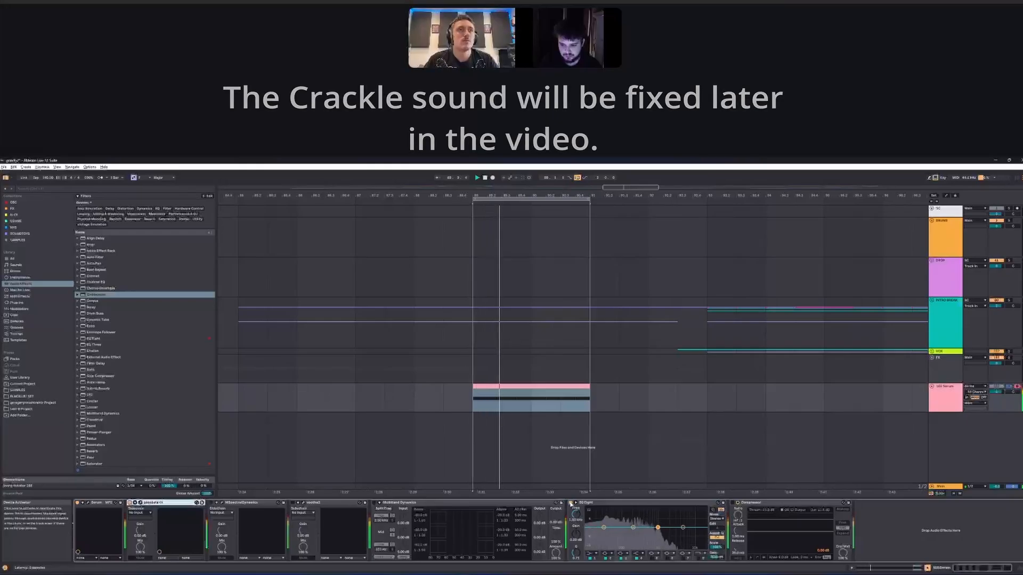
{"action": "key", "text": "space"}
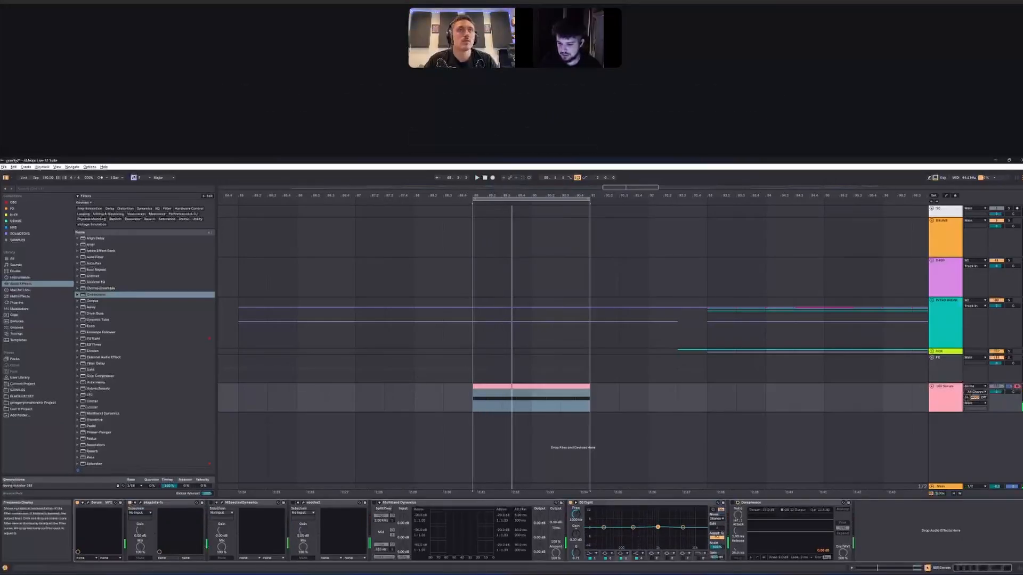
{"action": "key", "text": "space"}
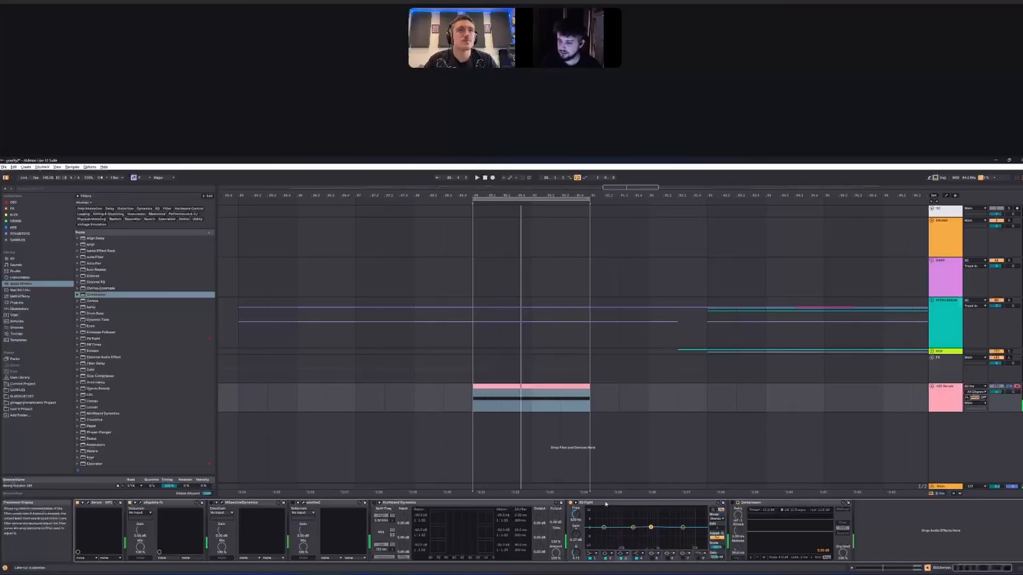
{"action": "key", "text": "space"}
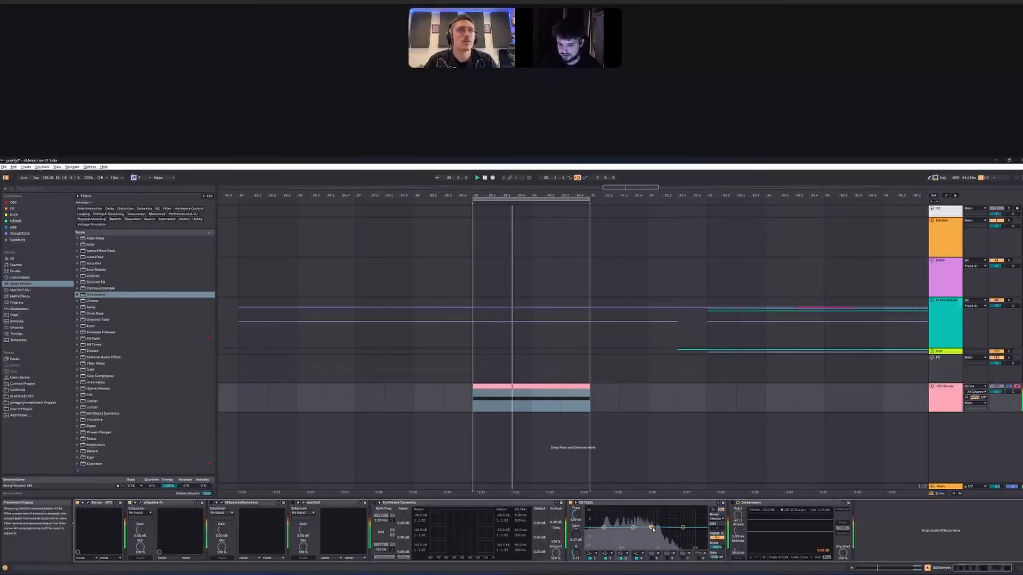
{"action": "left_click_drag", "start_coordinate": [651, 527], "coordinate": [657, 515]}
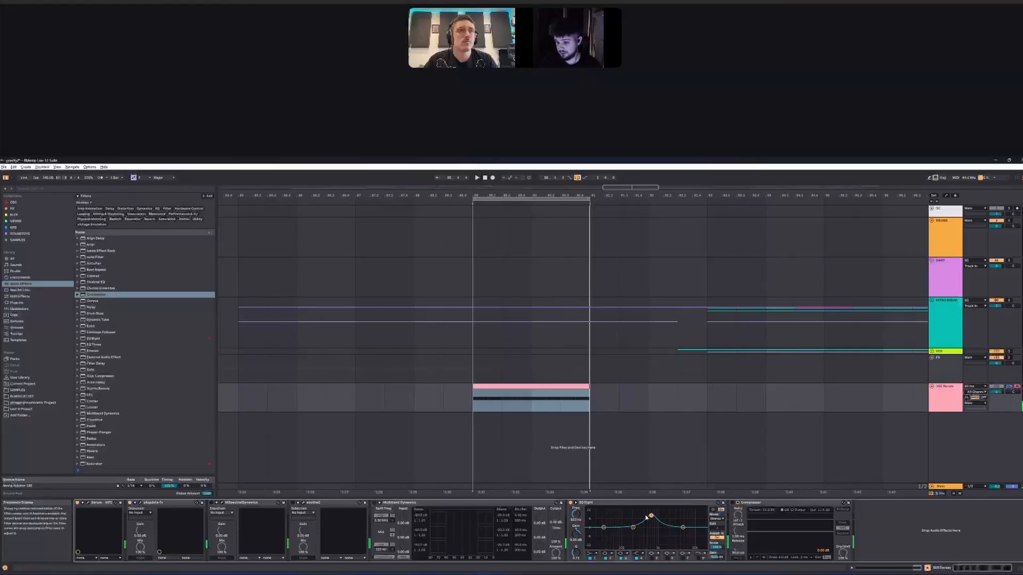
{"action": "left_click", "coordinate": [570, 503]}
- Open N-SPEC COMP LITE during playback, place its window beside the looped clip, and lower its threshold line
{"action": "left_click", "coordinate": [141, 503]}
{"action": "key", "text": "space"}
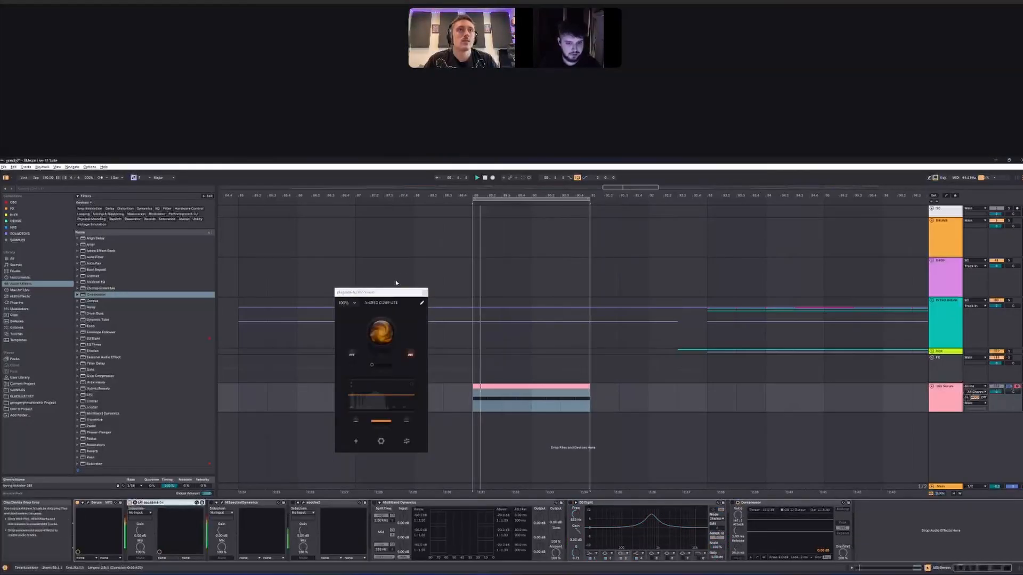
{"action": "left_click_drag", "start_coordinate": [396, 291], "coordinate": [658, 300]}
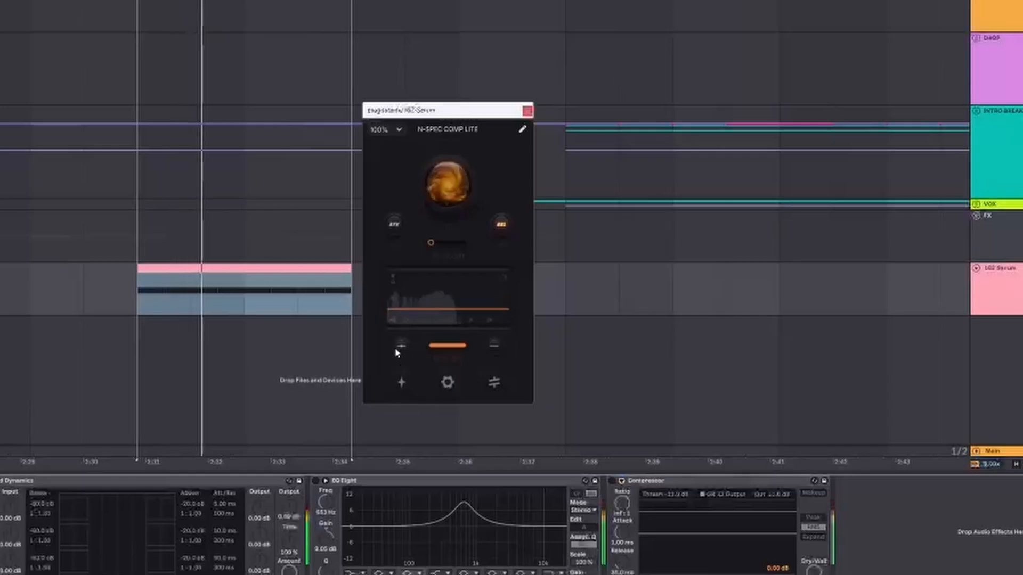
{"action": "left_click", "coordinate": [400, 309]}
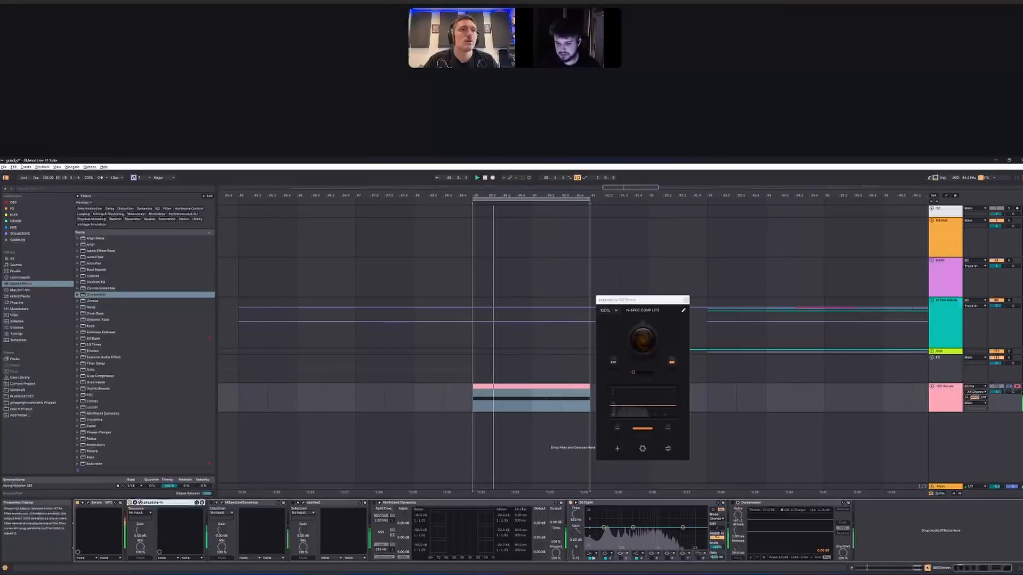
- Turn off EQ Eight's filter bands, turn N-SPEC COMP LITE's main knob up while the clip plays, and stop playback
{"action": "left_click", "coordinate": [591, 559]}
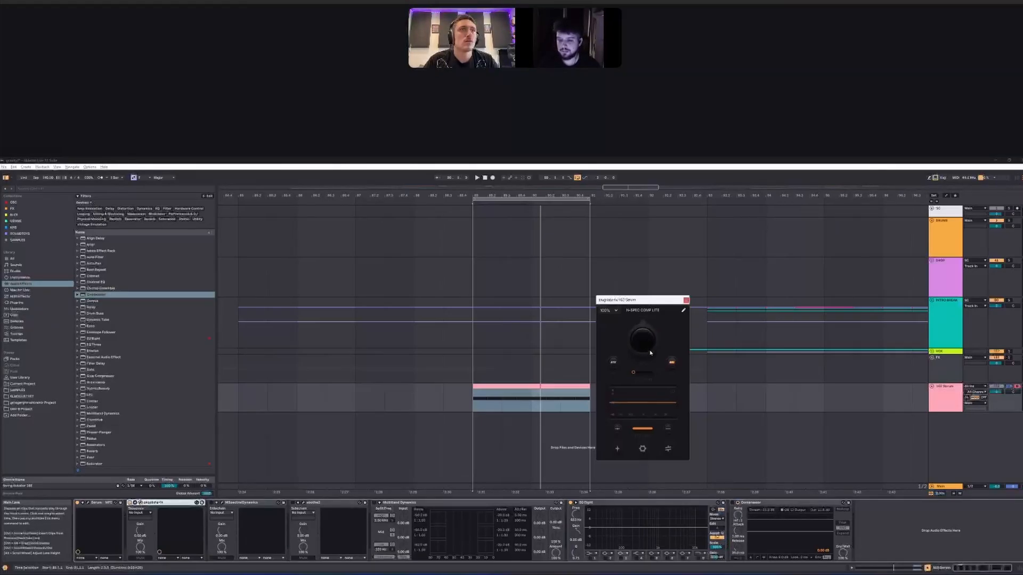
{"action": "key", "text": "space"}
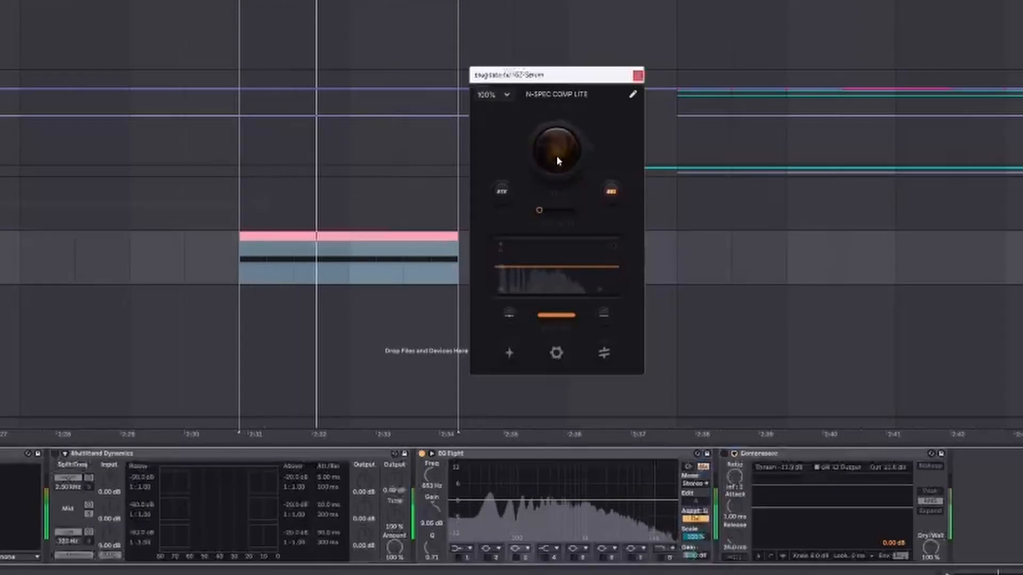
{"action": "left_click_drag", "start_coordinate": [556, 149], "coordinate": [563, 125]}
{"action": "key", "text": "space"}
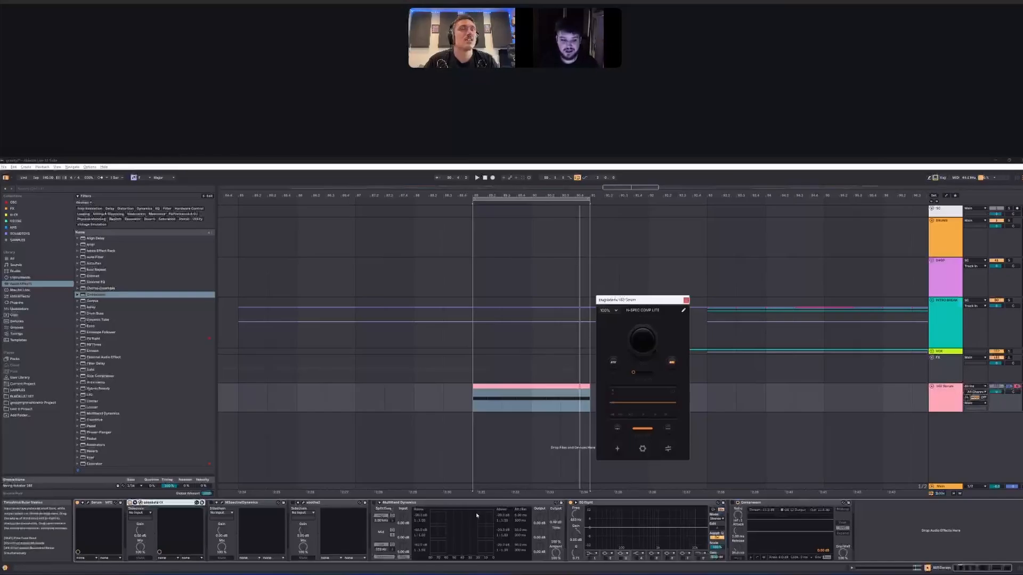
- Insert the Multiband Dynamics OTT preset between N-SPEC COMP LITE and MSpectralDynamics, collapse the new device, and play the loop
{"action": "key", "text": "space"}
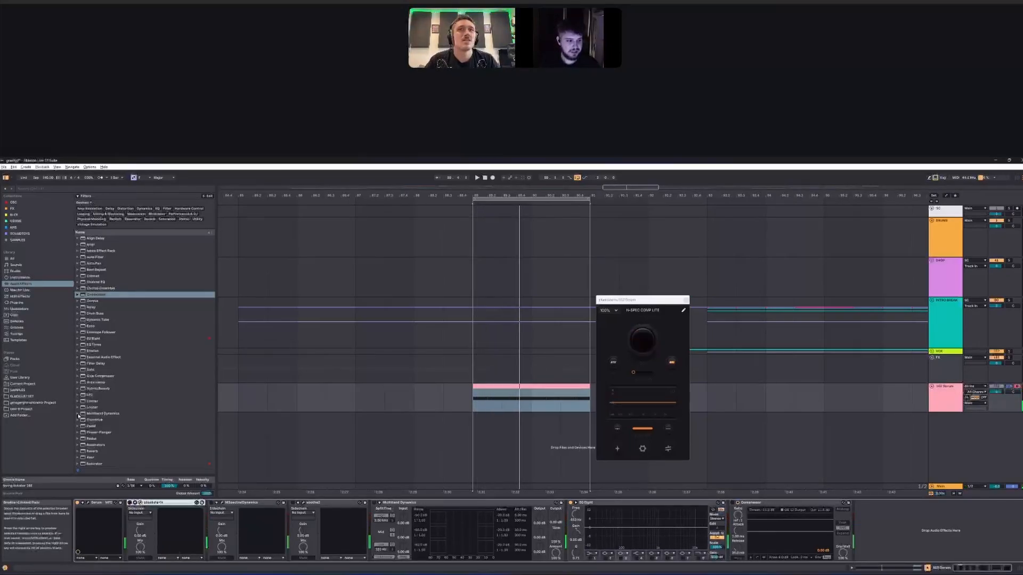
{"action": "left_click", "coordinate": [78, 414]}
{"action": "left_click_drag", "start_coordinate": [98, 457], "coordinate": [215, 522]}
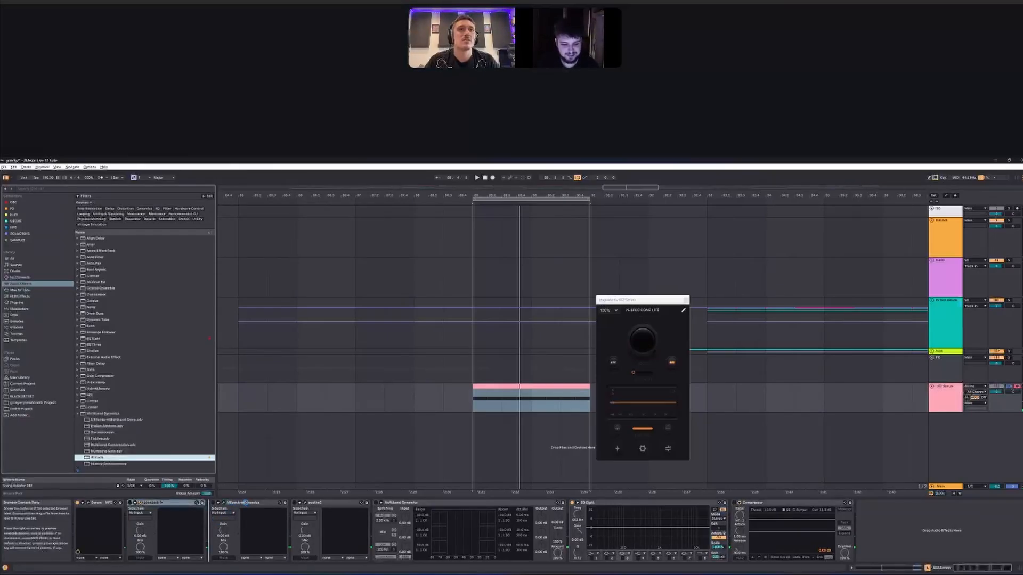
{"action": "key", "text": "space"}
{"action": "double_click", "coordinate": [250, 504]}
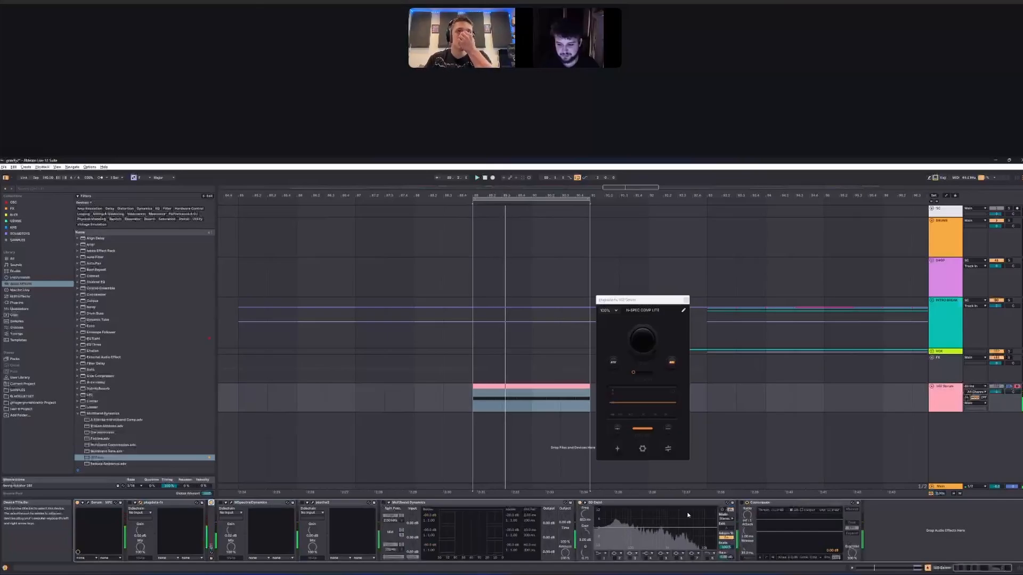
- Enlarge EQ Eight's spectrum display, move the N-SPEC COMP LITE window clear of it, and play the loop
{"action": "left_click", "coordinate": [585, 503]}
{"action": "key", "text": "space"}
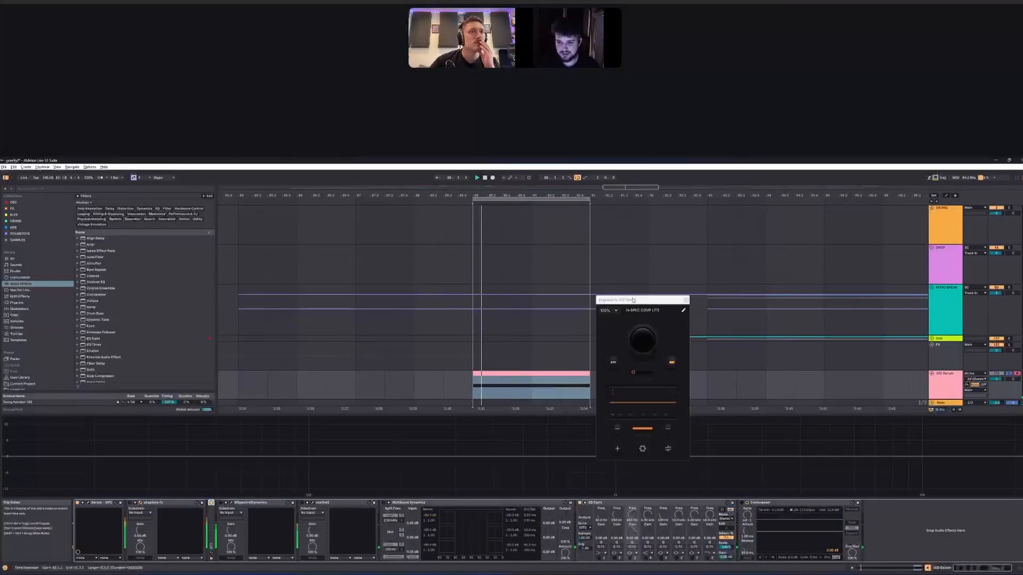
{"action": "left_click_drag", "start_coordinate": [633, 302], "coordinate": [639, 234]}
{"action": "key", "text": "space"}
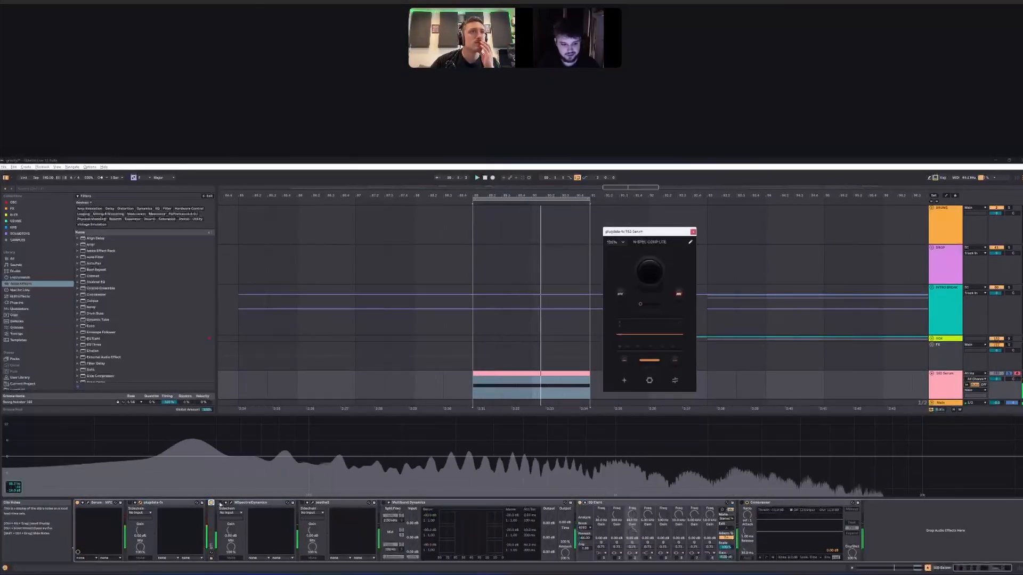
- Duplicate the collapsed OTT device until four instances run in series, and play the loop through them
{"action": "double_click", "coordinate": [211, 526]}
{"action": "double_click", "coordinate": [231, 504]}
{"action": "key", "text": "space"}
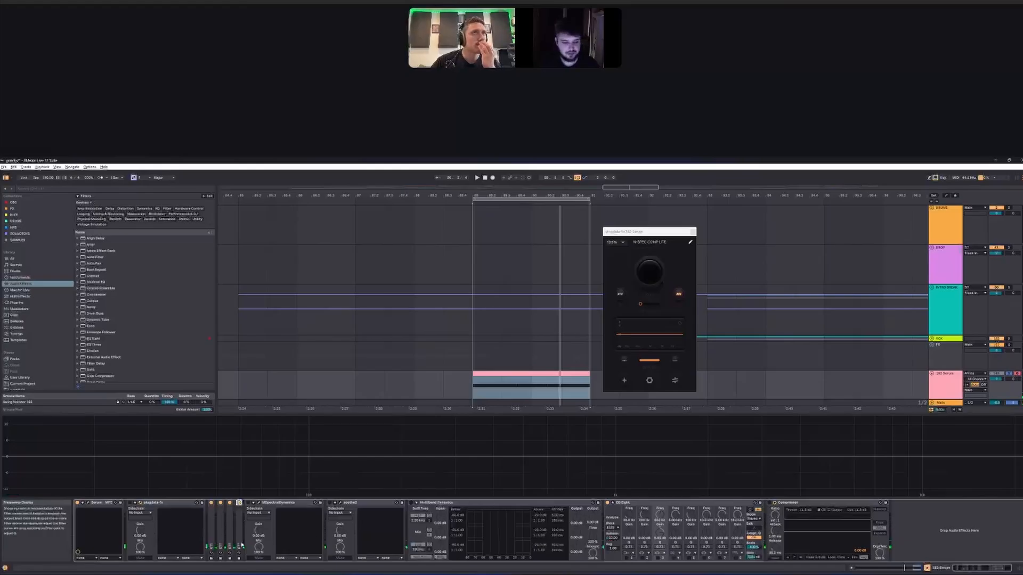
{"action": "key", "text": "space"}
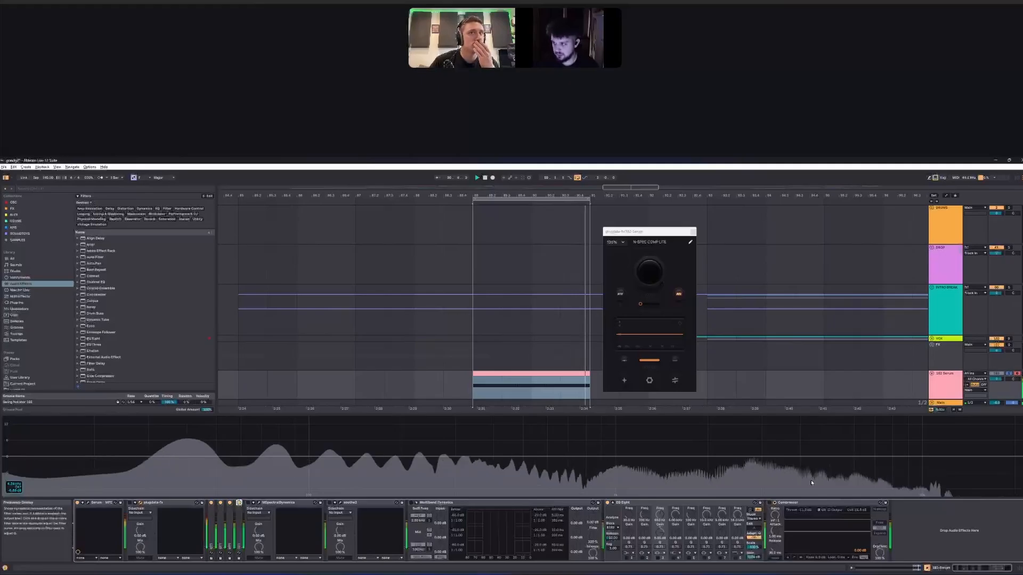
- Bypass the four OTT instances, enable N-SPEC COMP LITE in their place, and compare the spectrum during looped playback
{"action": "key", "text": "space"}
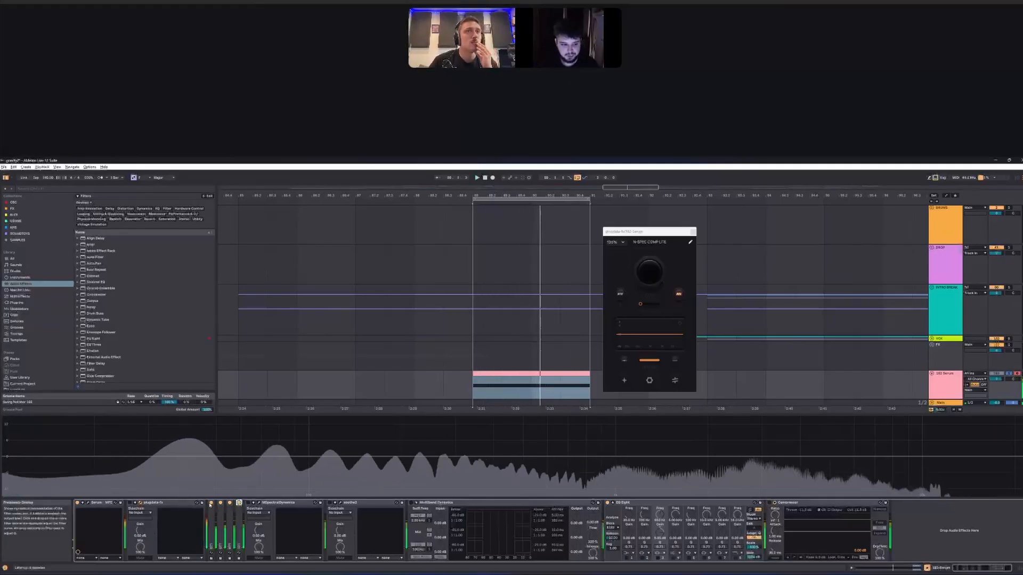
{"action": "key", "text": "space"}
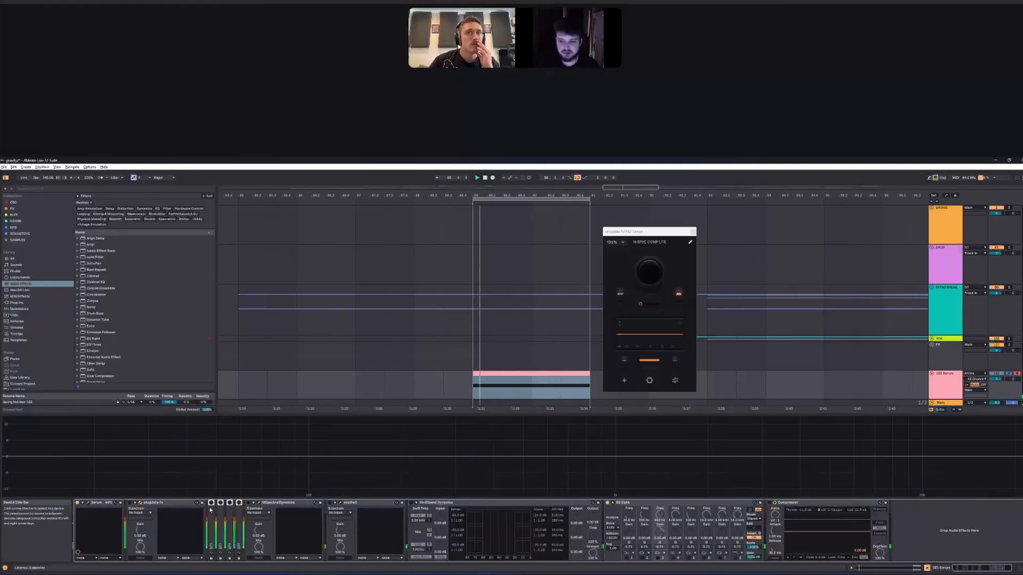
{"action": "left_click", "coordinate": [153, 503]}
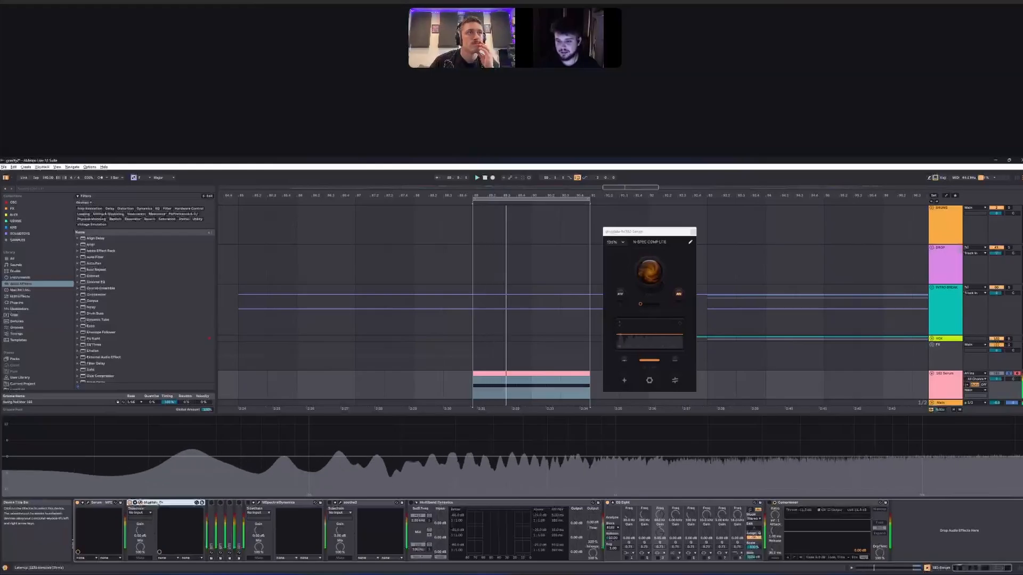
{"action": "key", "text": "space"}
{"action": "key", "text": "space"}
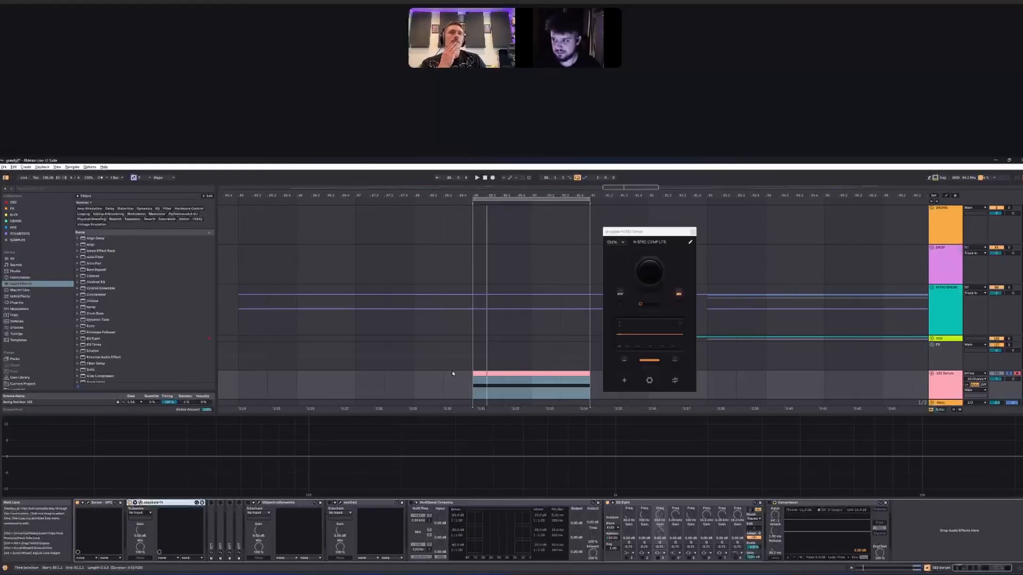
- Tilt N-SPEC COMP LITE's threshold line downward toward the high frequencies and audition the looped clip
{"action": "key", "text": "space"}
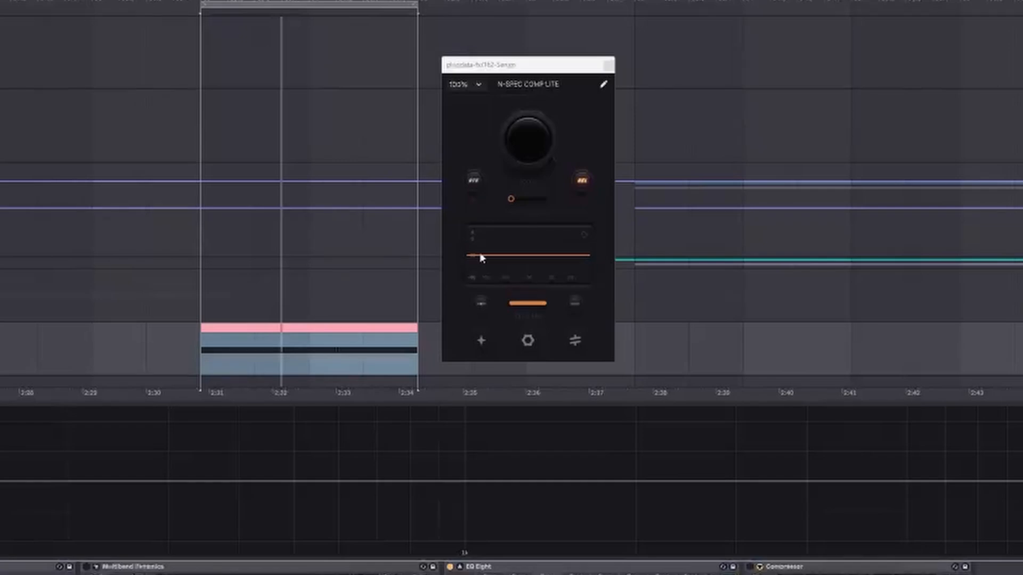
{"action": "left_click", "coordinate": [580, 313]}
{"action": "key", "text": "space"}
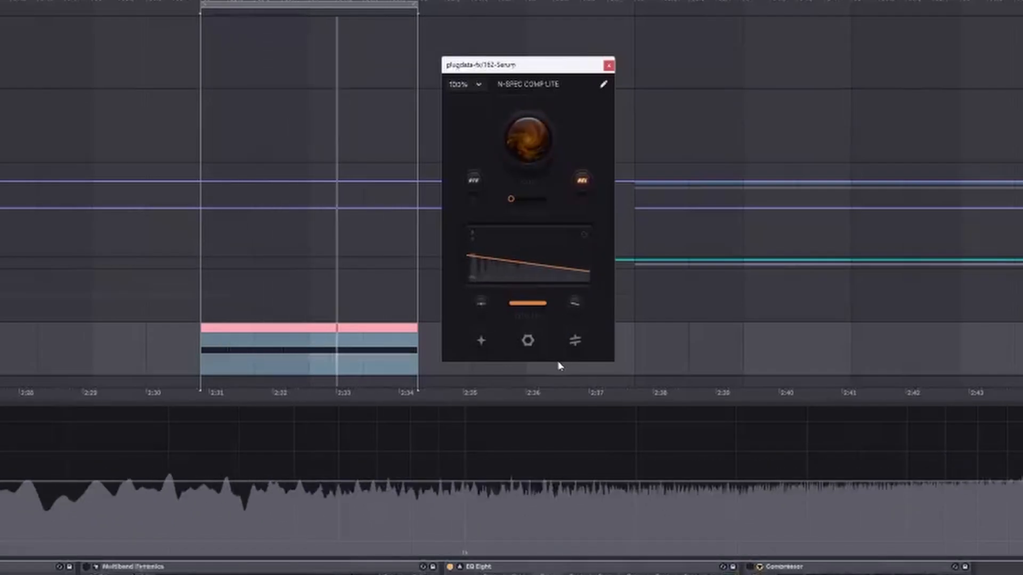
{"action": "key", "text": "space"}
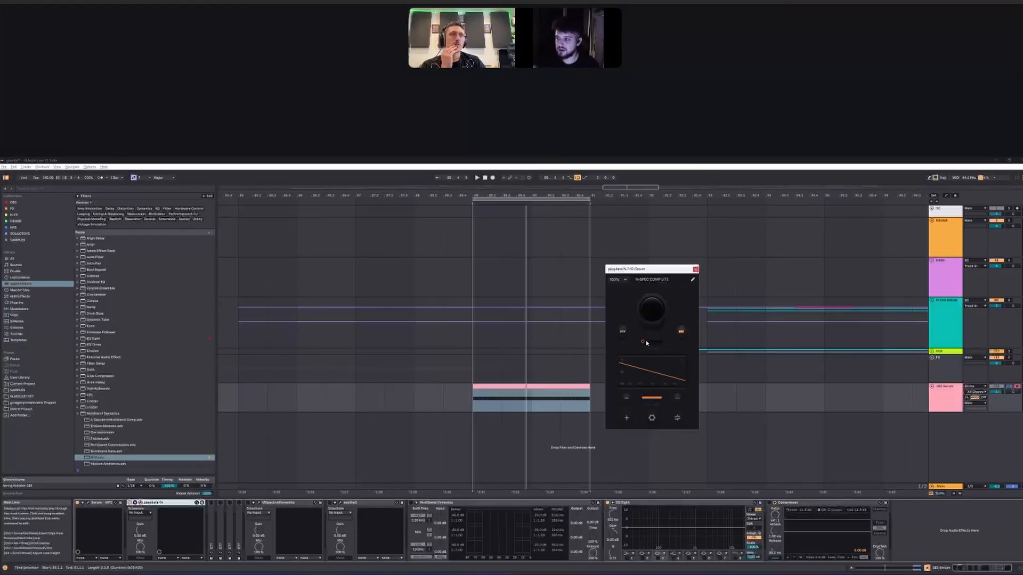
- Open soothe2 during playback, set its selectivity to 8.0, and test sharpness at 10.0 before reducing it to 1.7
{"action": "left_click", "coordinate": [330, 503]}
{"action": "left_click", "coordinate": [339, 503]}
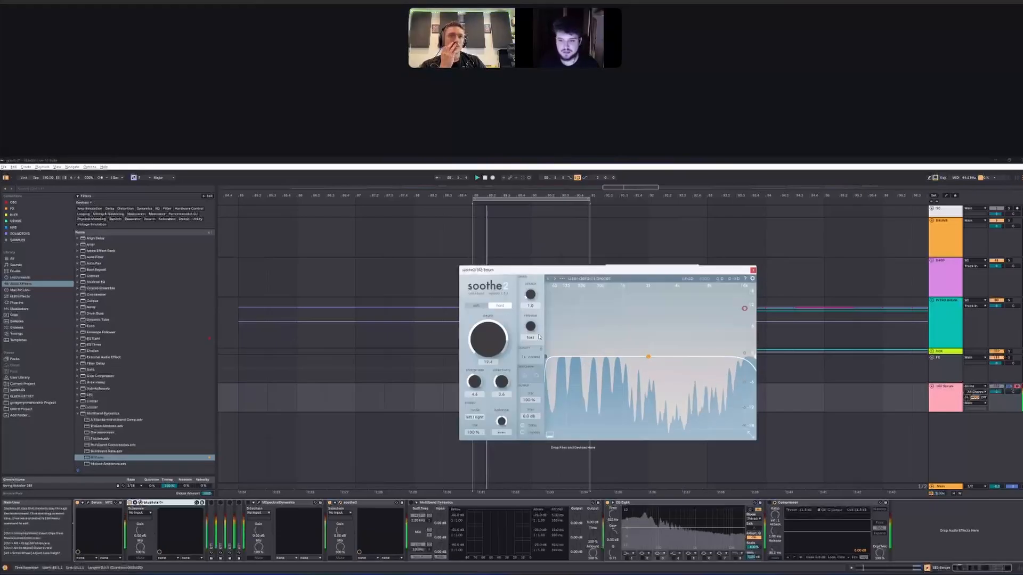
{"action": "left_click_drag", "start_coordinate": [502, 382], "coordinate": [474, 341]}
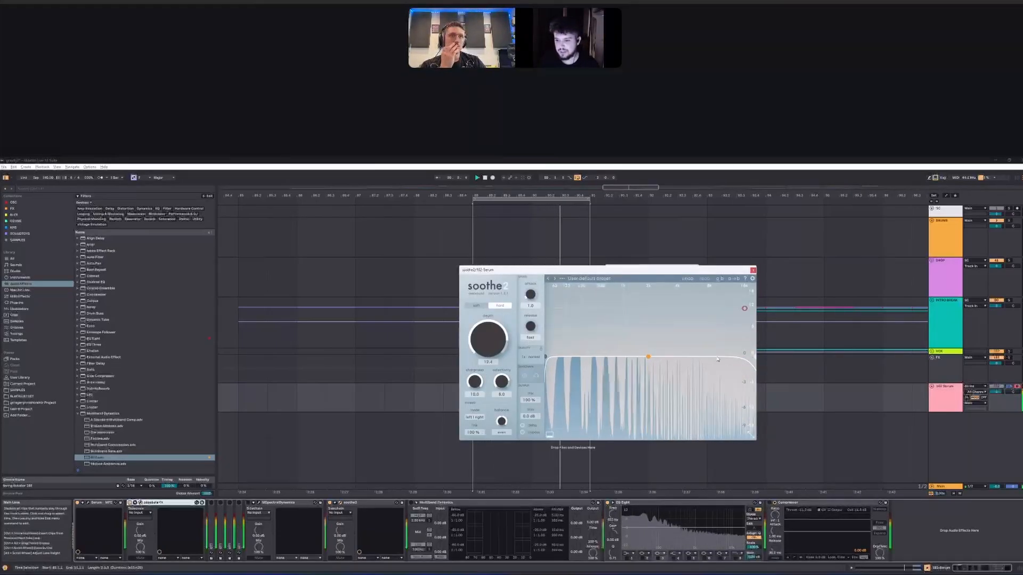
{"action": "left_click_drag", "start_coordinate": [475, 382], "coordinate": [454, 454]}
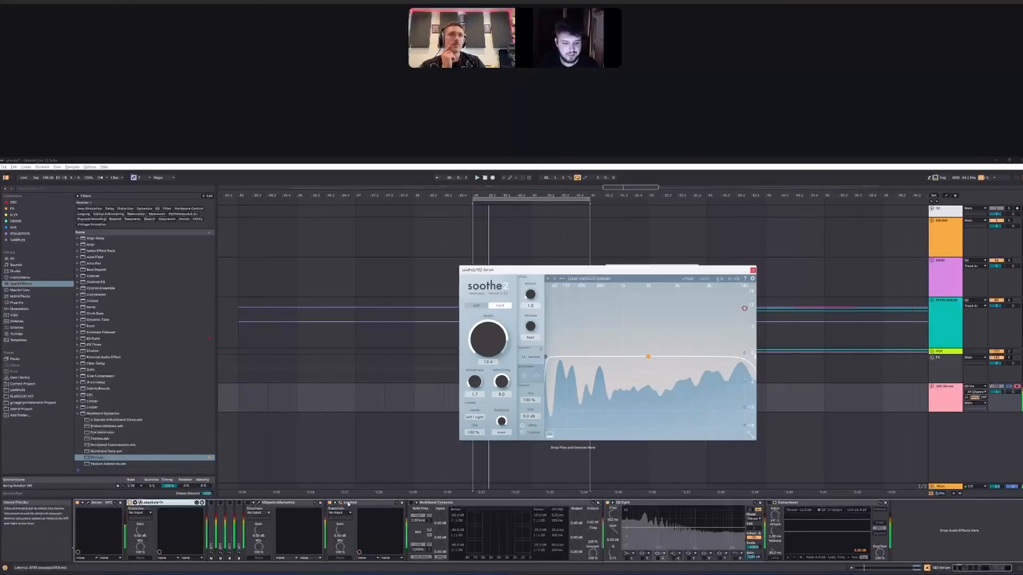
- Switch from soothe2 back to N-SPEC COMP LITE, place its window beside soothe2, and raise its slider to the midpoint
{"action": "left_click", "coordinate": [140, 503]}
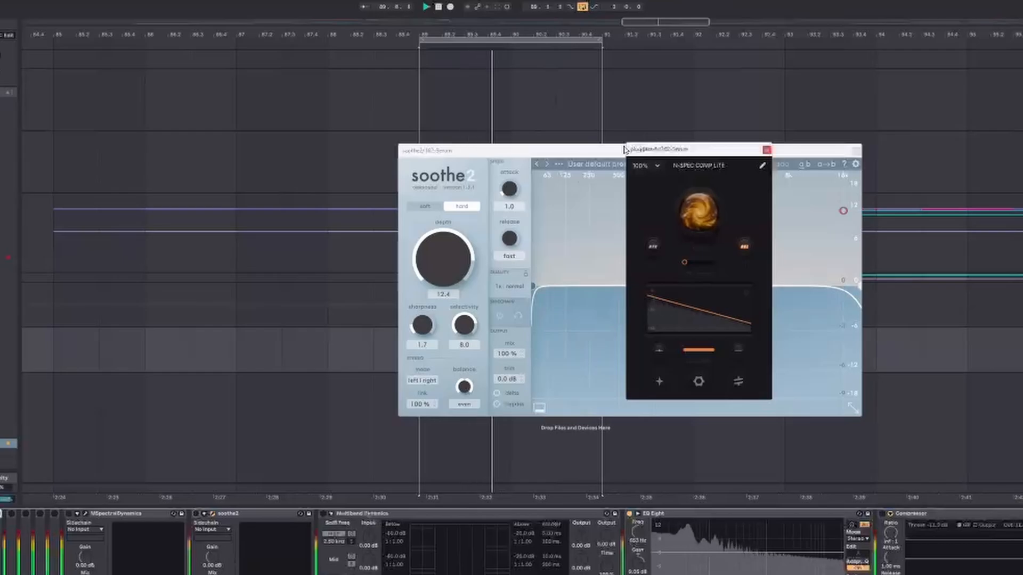
{"action": "left_click_drag", "start_coordinate": [650, 150], "coordinate": [284, 128]}
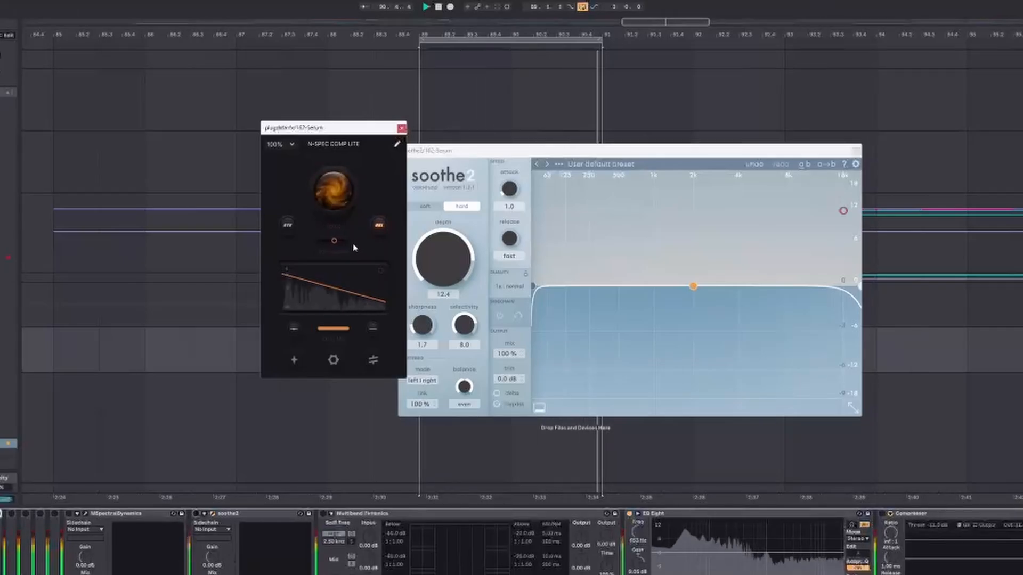
{"action": "key", "text": "space"}
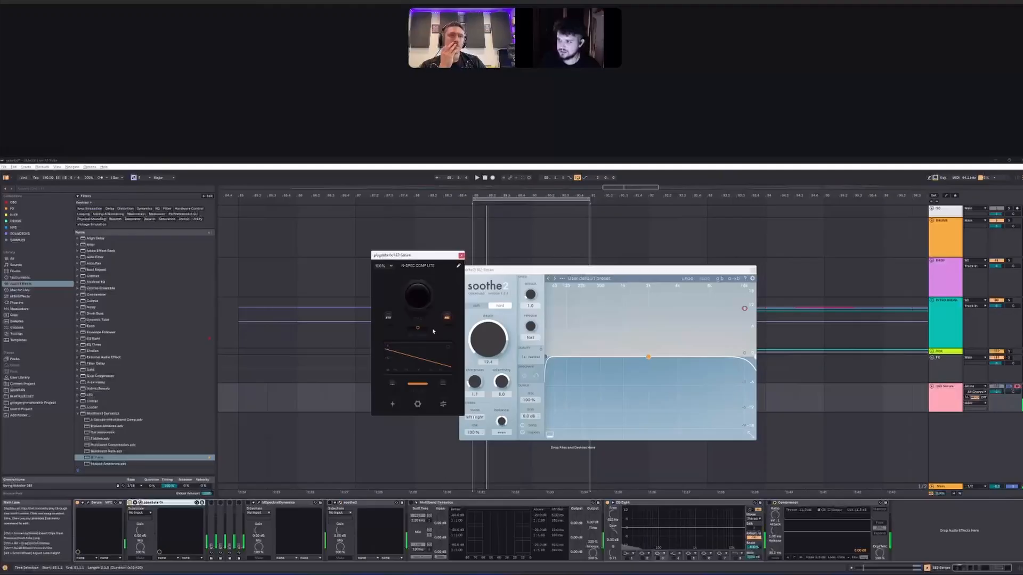
- Nudge N-SPEC COMP LITE's slider slightly above its midpoint while the loop plays, and stop playback
{"action": "key", "text": "space"}
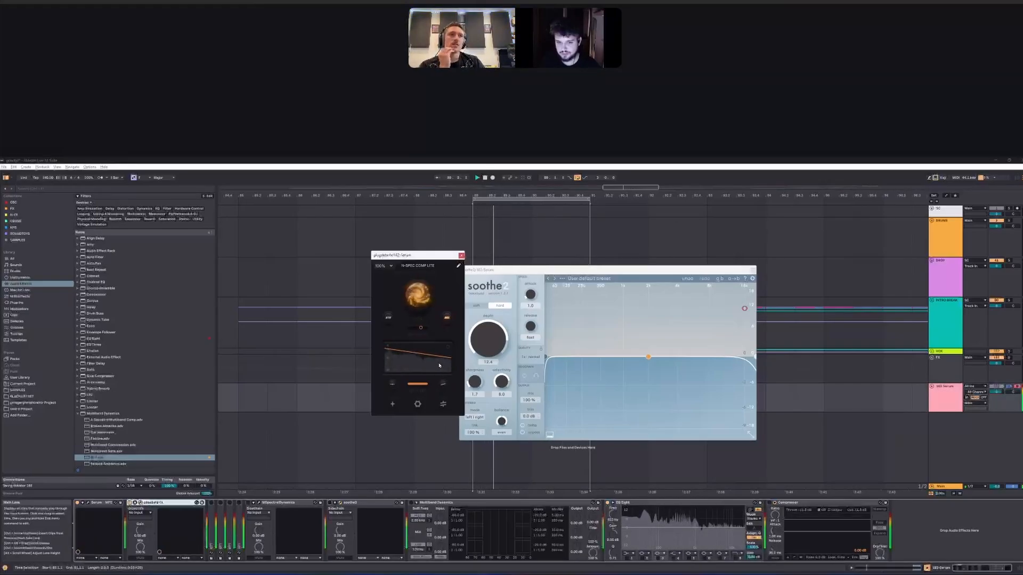
{"action": "left_click_drag", "start_coordinate": [414, 330], "coordinate": [422, 331]}
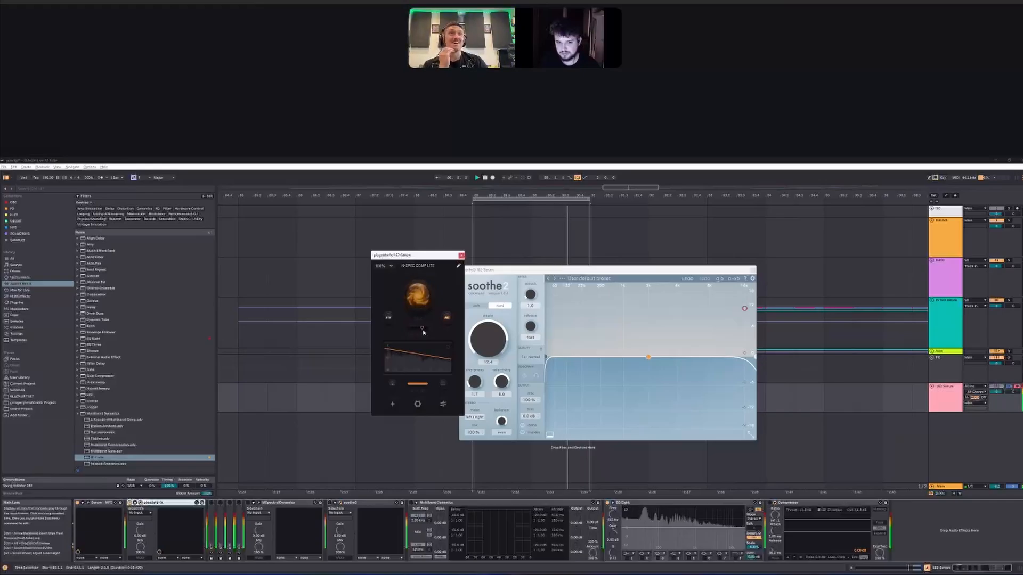
{"action": "key", "text": "space"}
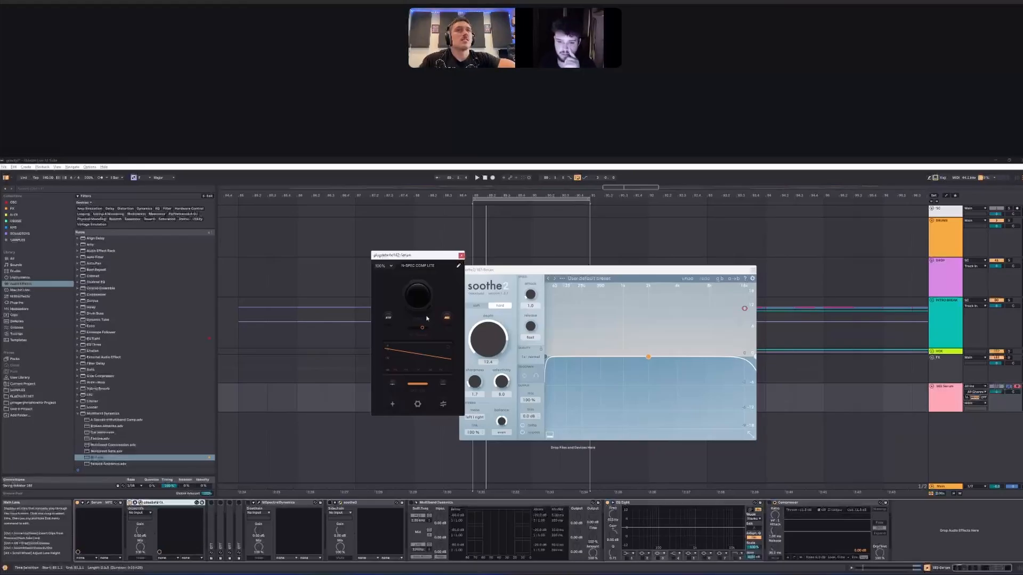
- Replay the loop several times to audition N-SPEC COMP LITE with the tilted threshold line
{"action": "key", "text": "space"}
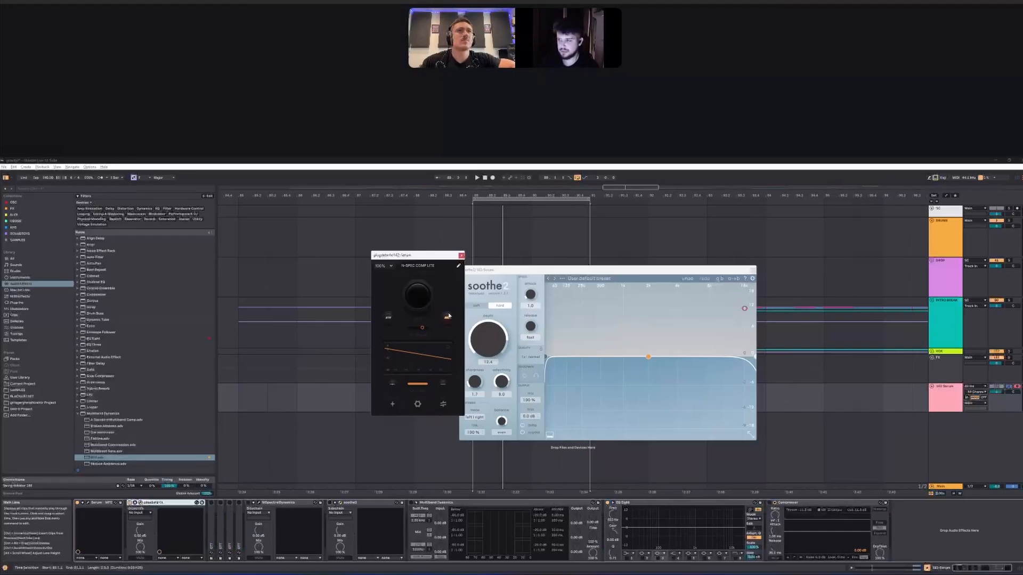
{"action": "key", "text": "space"}
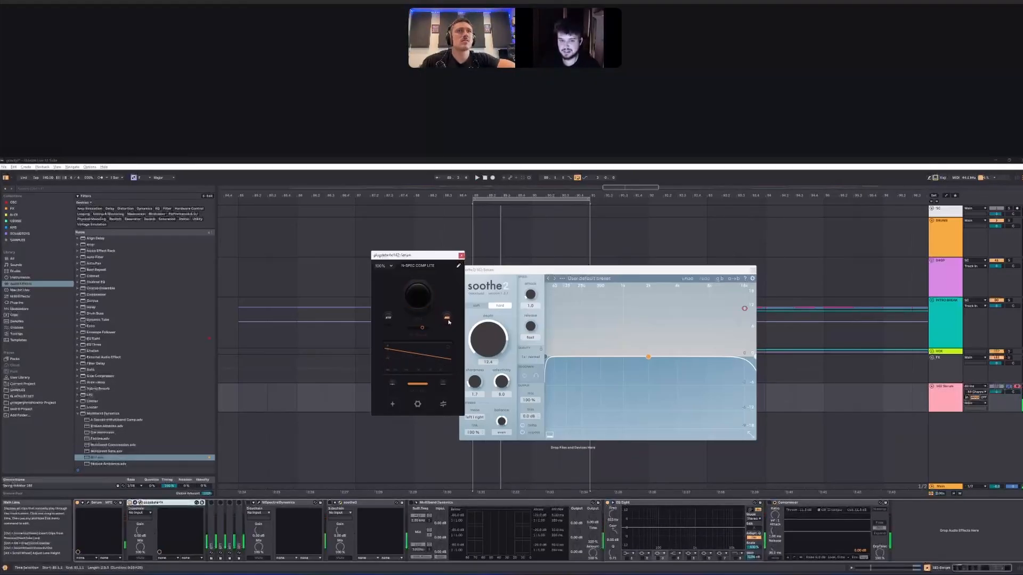
{"action": "key", "text": "space"}
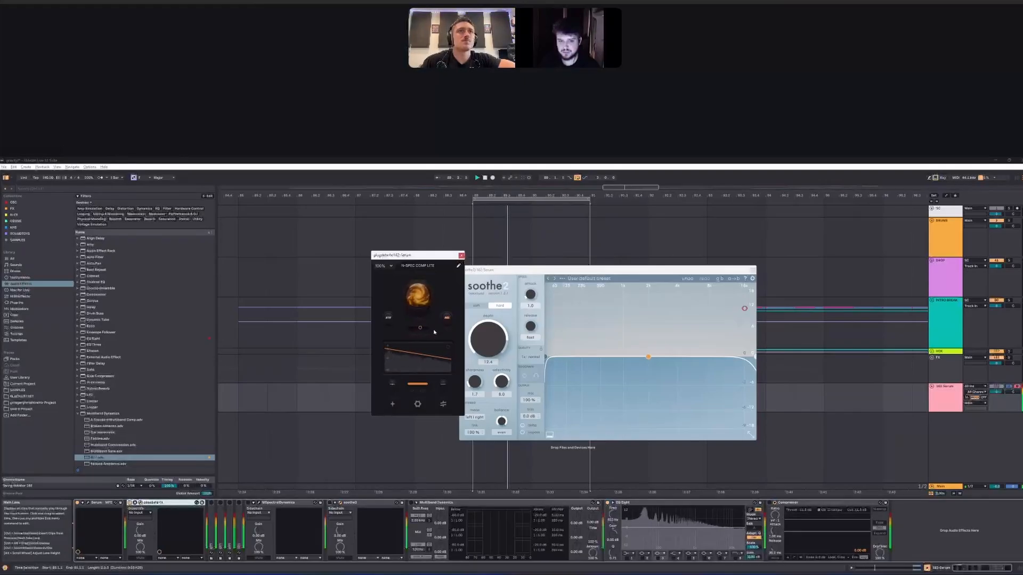
{"action": "key", "text": "space"}
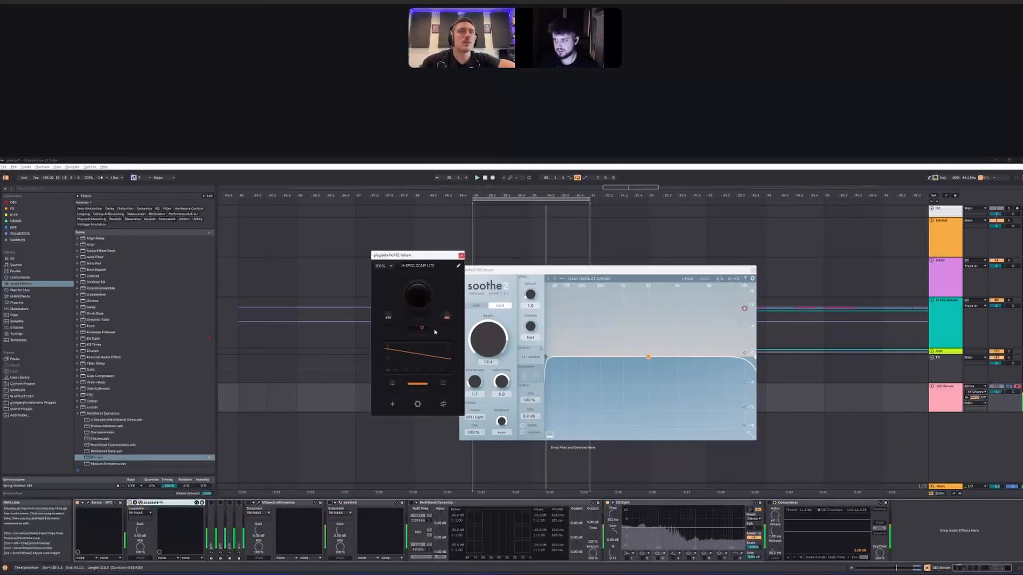
{"action": "key", "text": "space"}
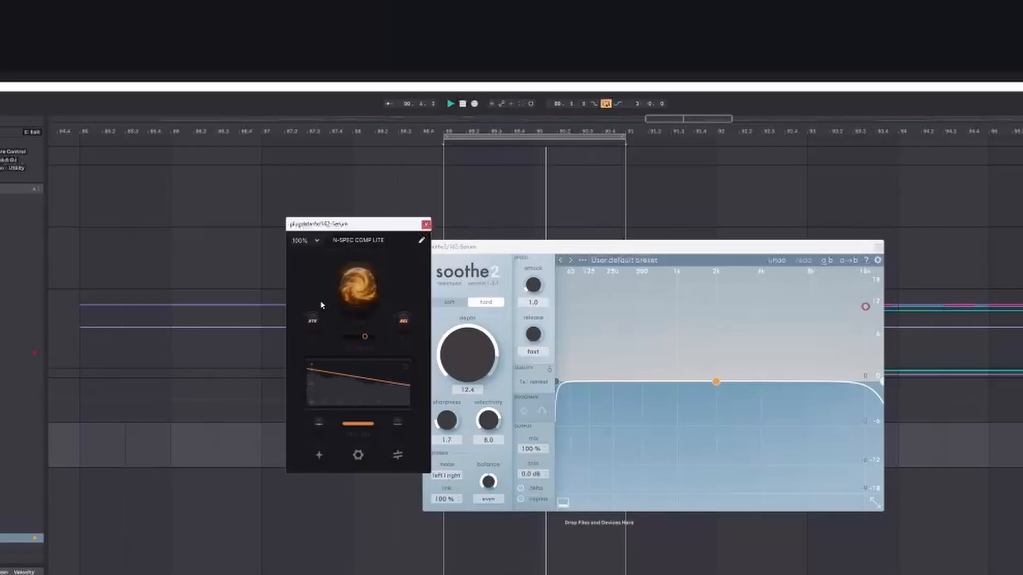
{"action": "key", "text": "space"}
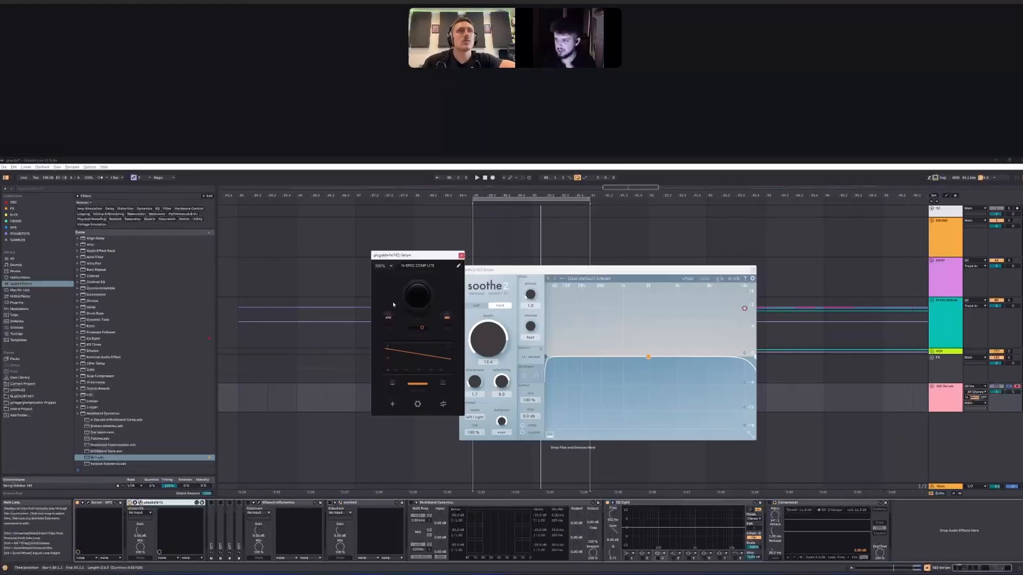
- Reshape N-SPEC COMP LITE's threshold line into a downward curve, smooth it, and audition it on the loop
{"action": "key", "text": "space"}
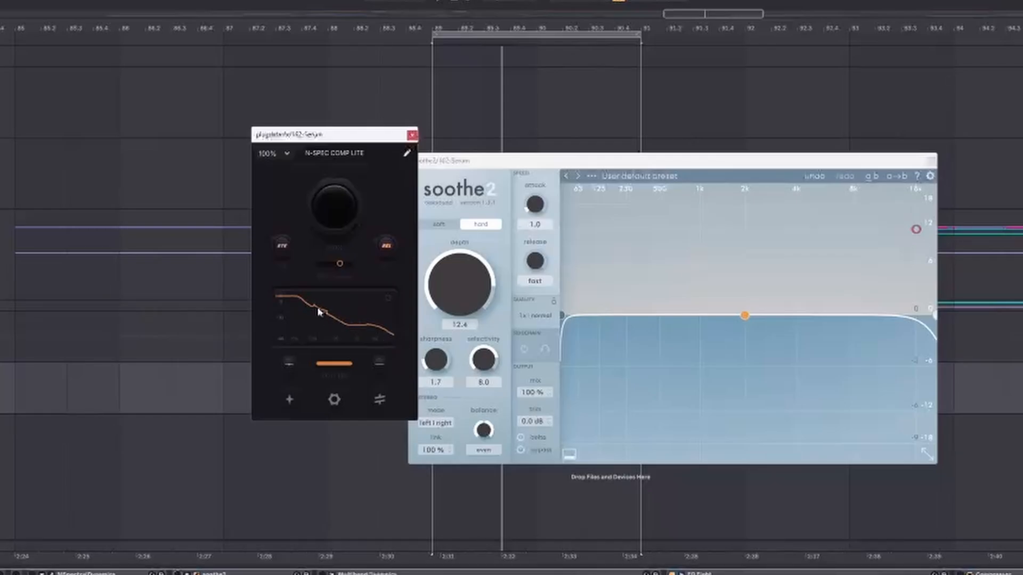
{"action": "key", "text": "space"}
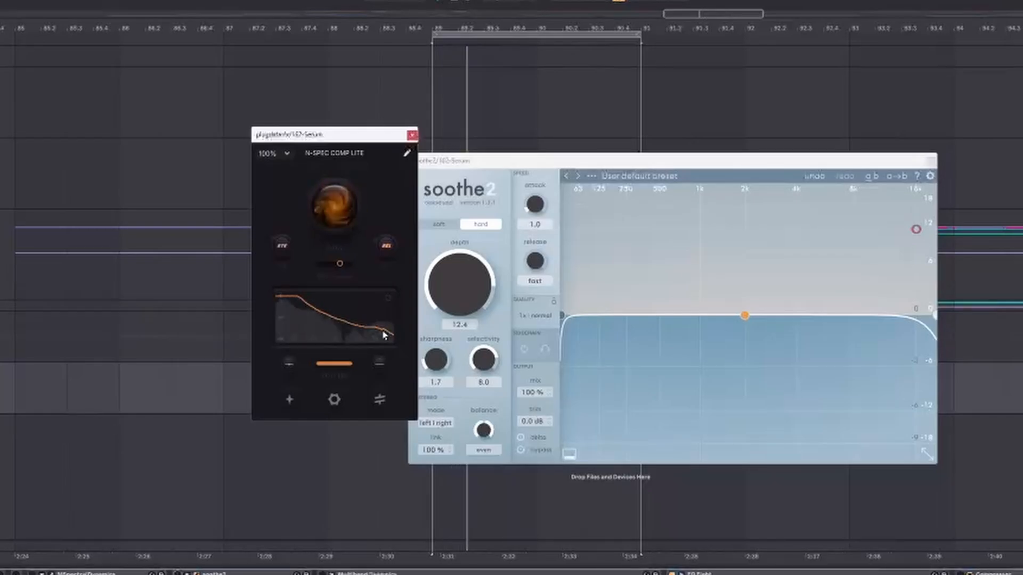
{"action": "key", "text": "space"}
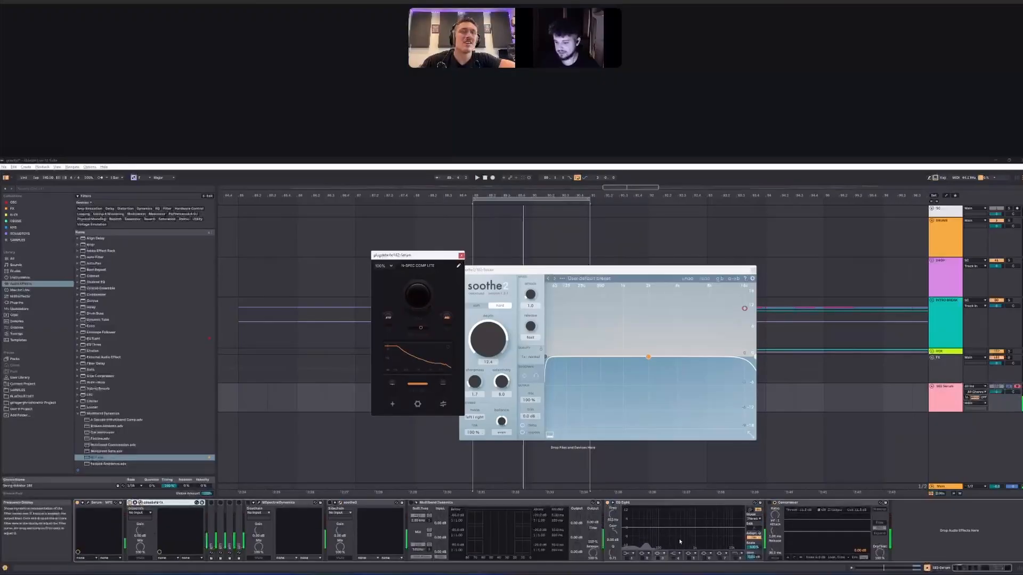
{"action": "key", "text": "space"}
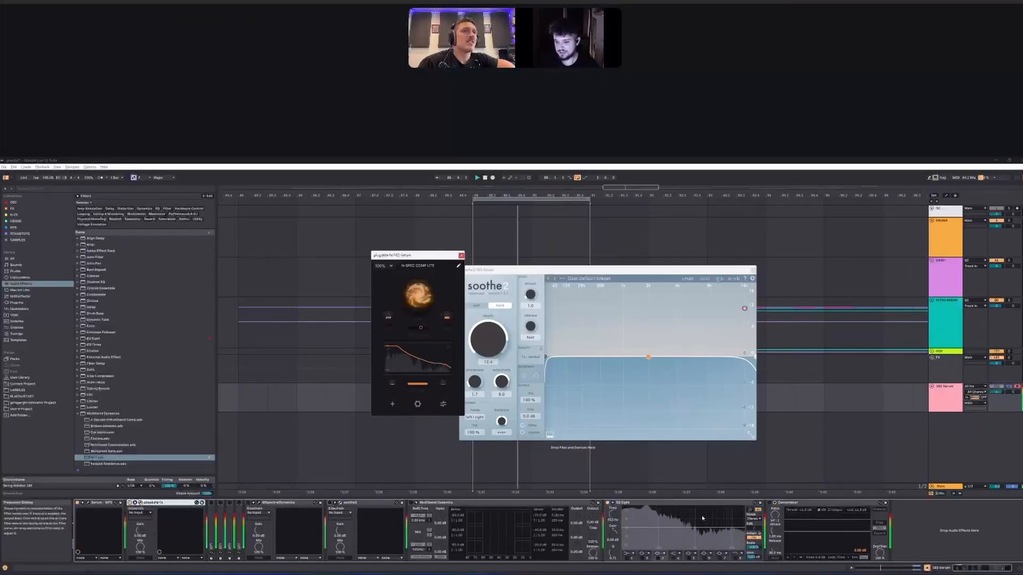
{"action": "key", "text": "space"}
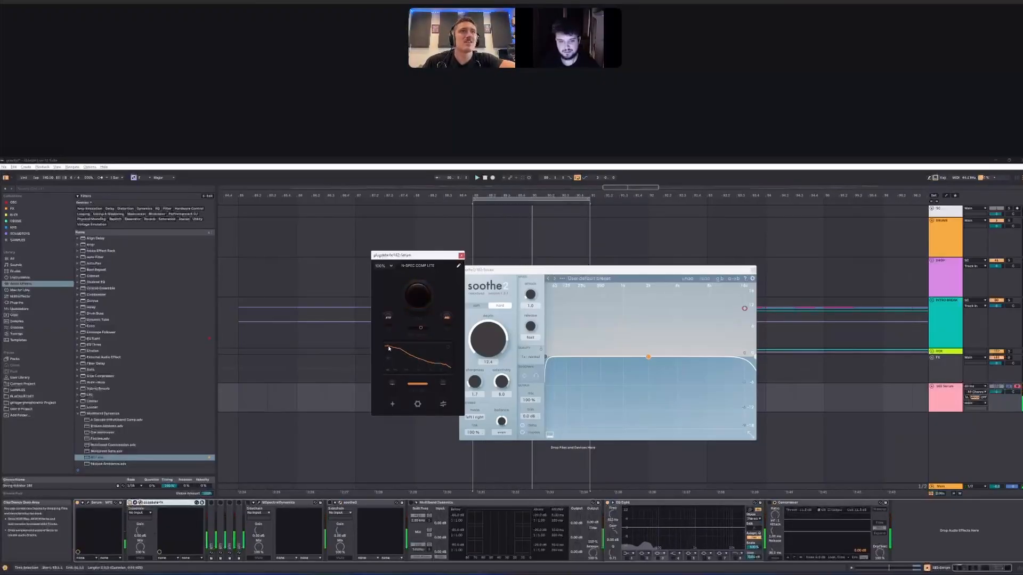
- Flatten the threshold curve's high end, return the slider to its midpoint during playback, and open the browser's first collection
{"action": "key", "text": "space"}
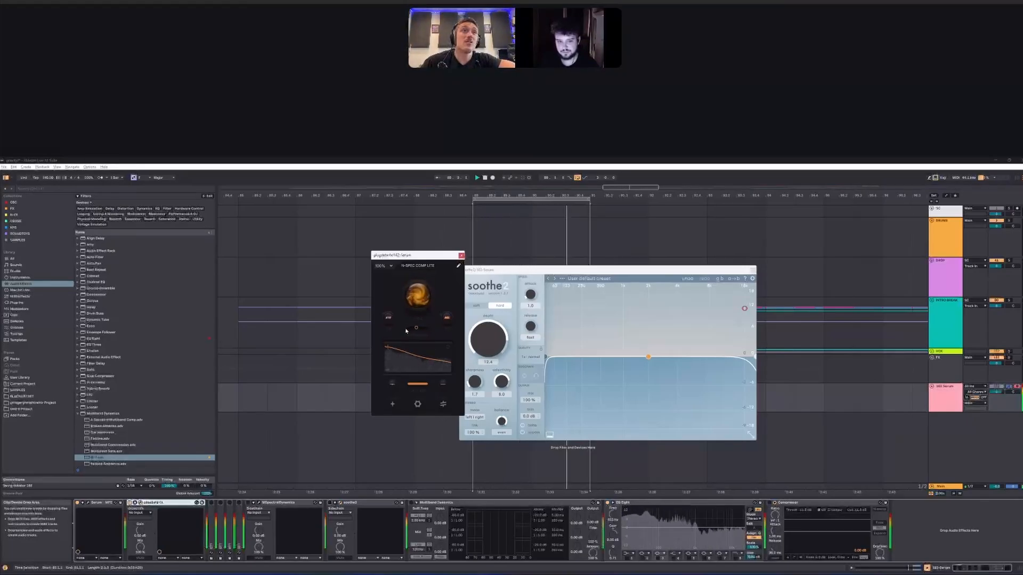
{"action": "key", "text": "space"}
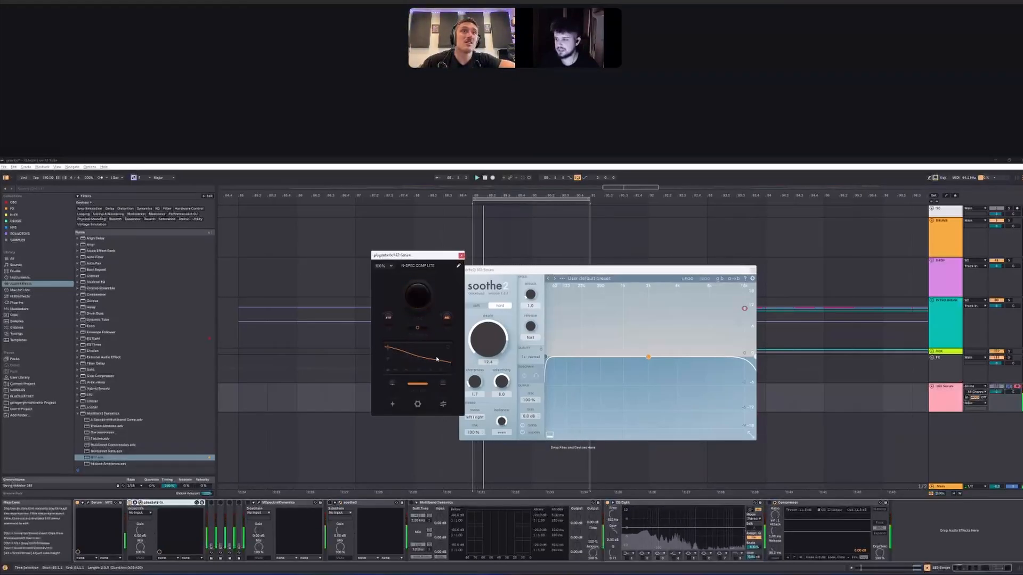
{"action": "key", "text": "space"}
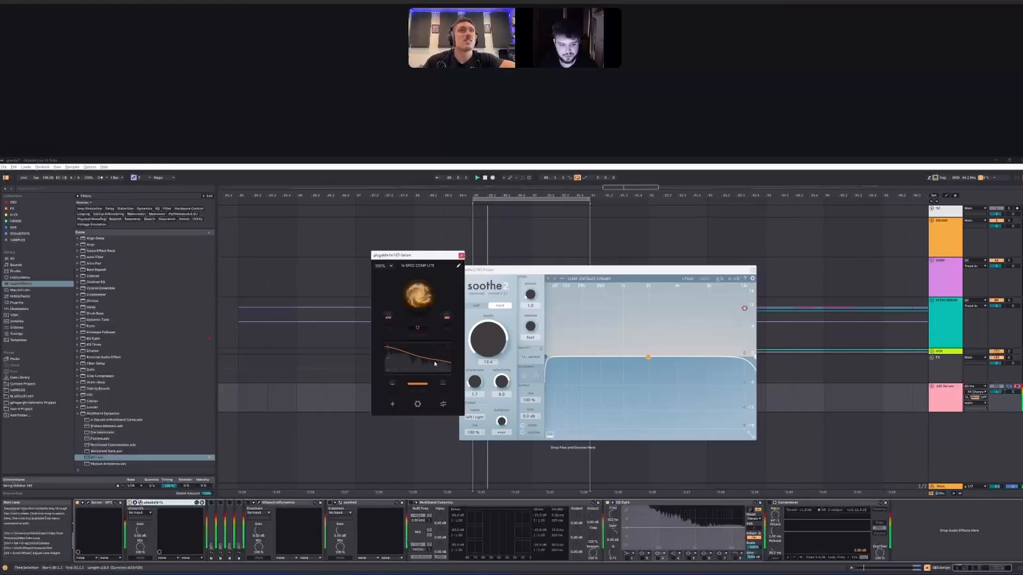
{"action": "left_click", "coordinate": [24, 209]}
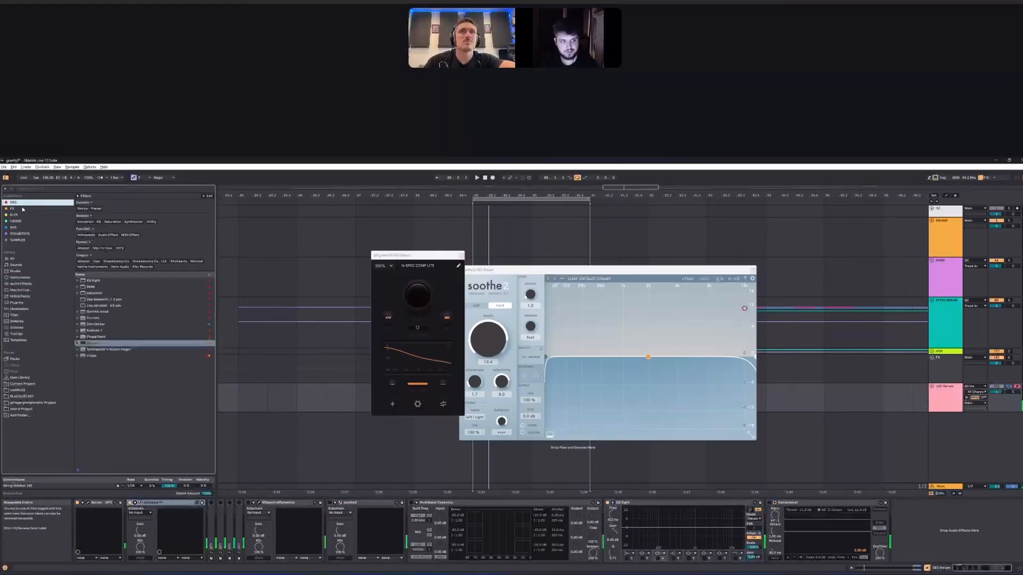
- Insert a second plugdata-fx after the first one, open the N-SPEC COMP patch in it, and place its window beside N-SPEC COMP LITE
{"action": "left_click", "coordinate": [140, 516]}
{"action": "left_click_drag", "start_coordinate": [140, 518], "coordinate": [209, 526]}
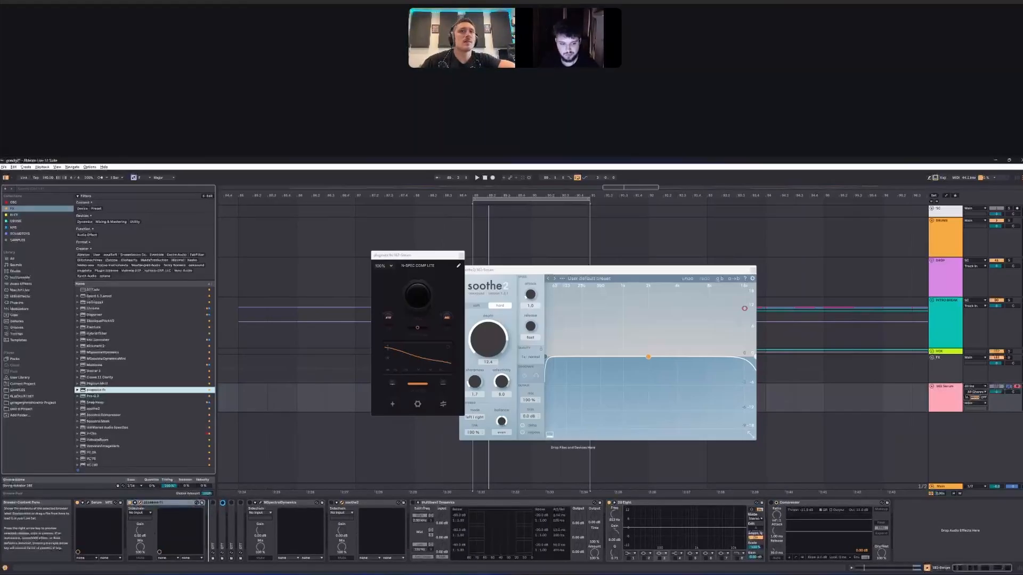
{"action": "left_click_drag", "start_coordinate": [209, 525], "coordinate": [211, 525]}
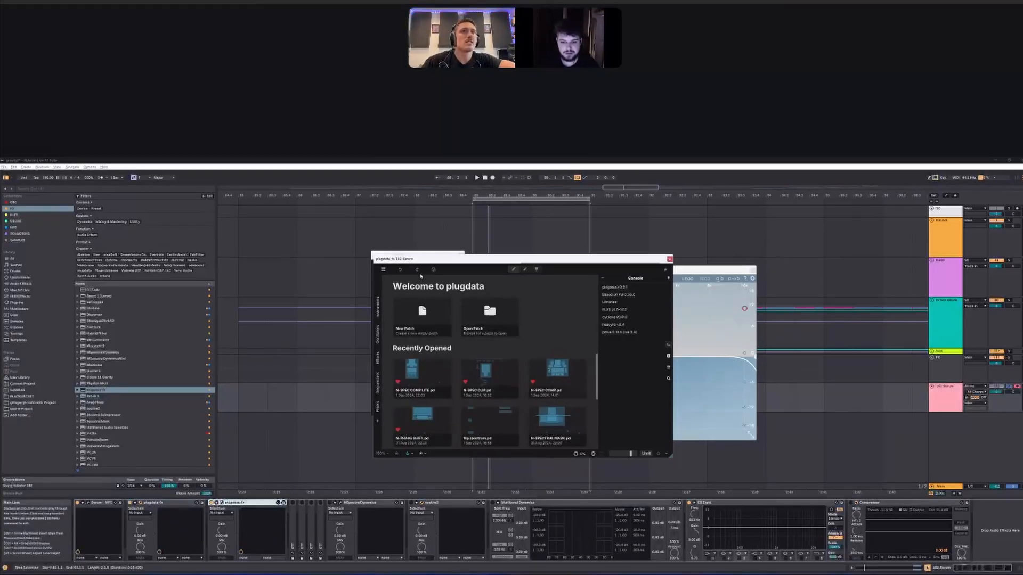
{"action": "left_click", "coordinate": [557, 373]}
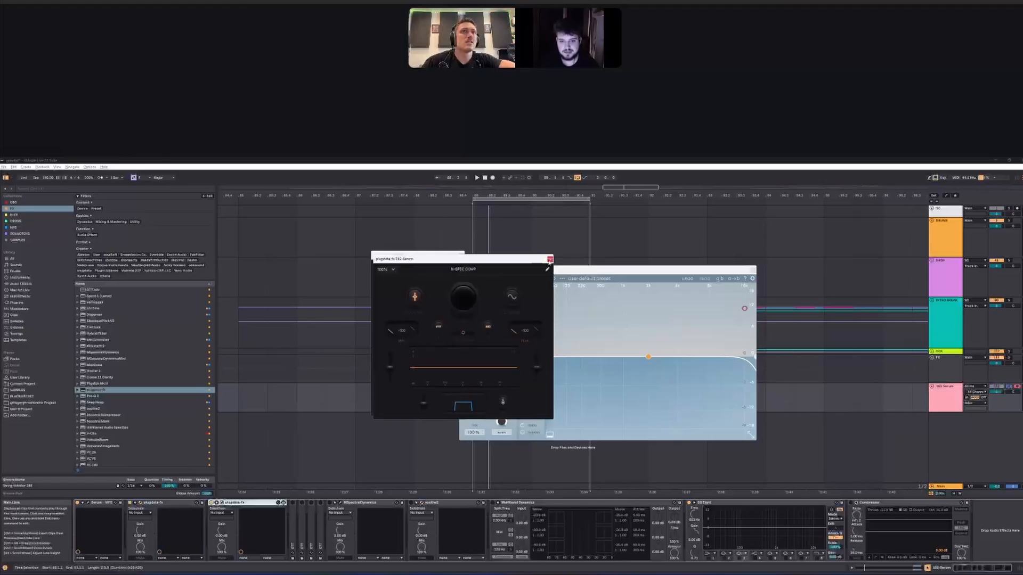
{"action": "left_click_drag", "start_coordinate": [541, 260], "coordinate": [660, 255]}
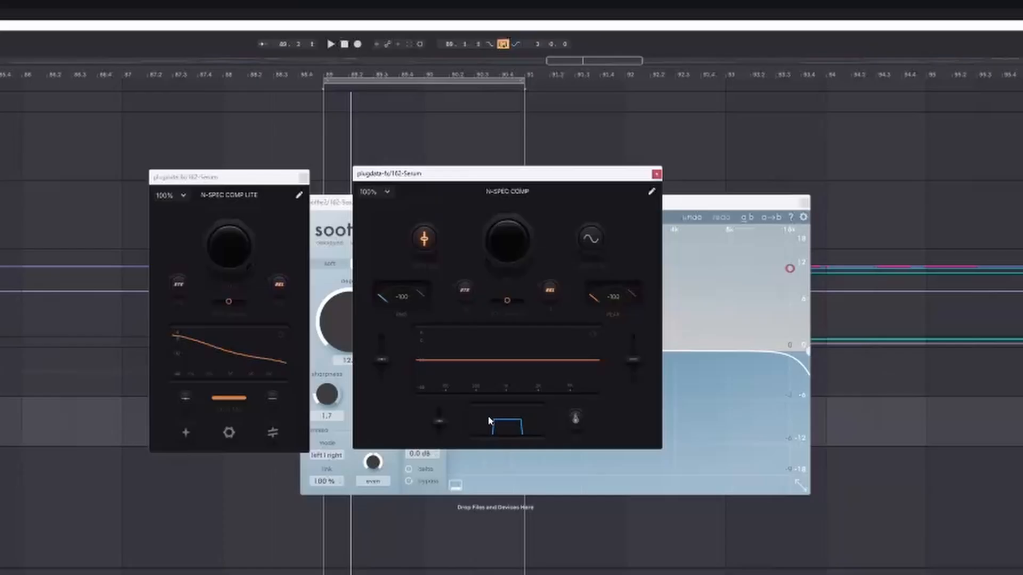
- Tilt N-SPEC COMP's threshold line downward with a rounded band curve, and audition it on the loop
{"action": "mouse_move", "coordinate": [574, 397]}
{"action": "left_mouse_down"}
{"action": "mouse_move", "coordinate": [558, 394]}
{"action": "mouse_move", "coordinate": [586, 408]}
{"action": "left_mouse_up"}
{"action": "key", "text": "space"}
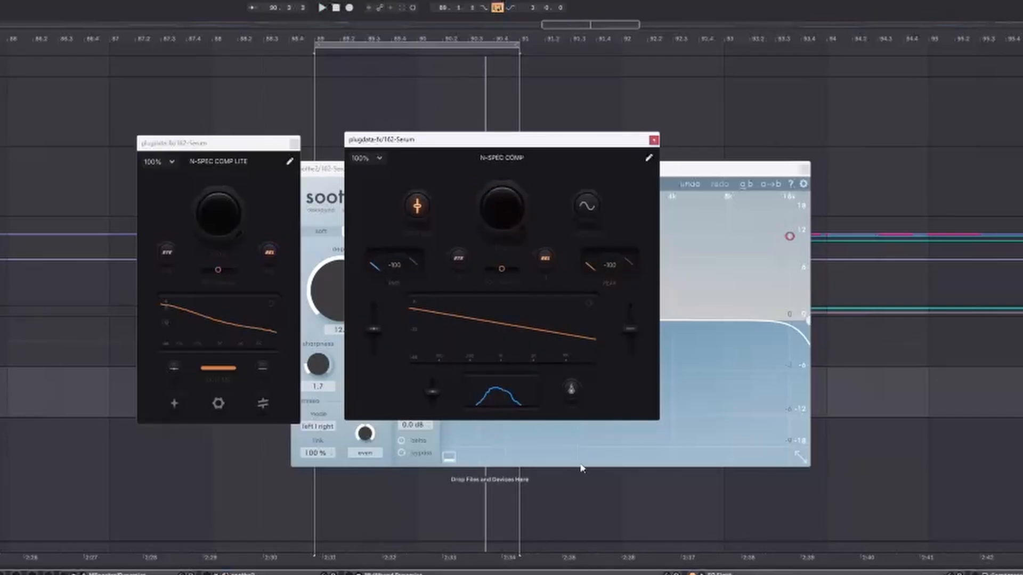
{"action": "key", "text": "space"}
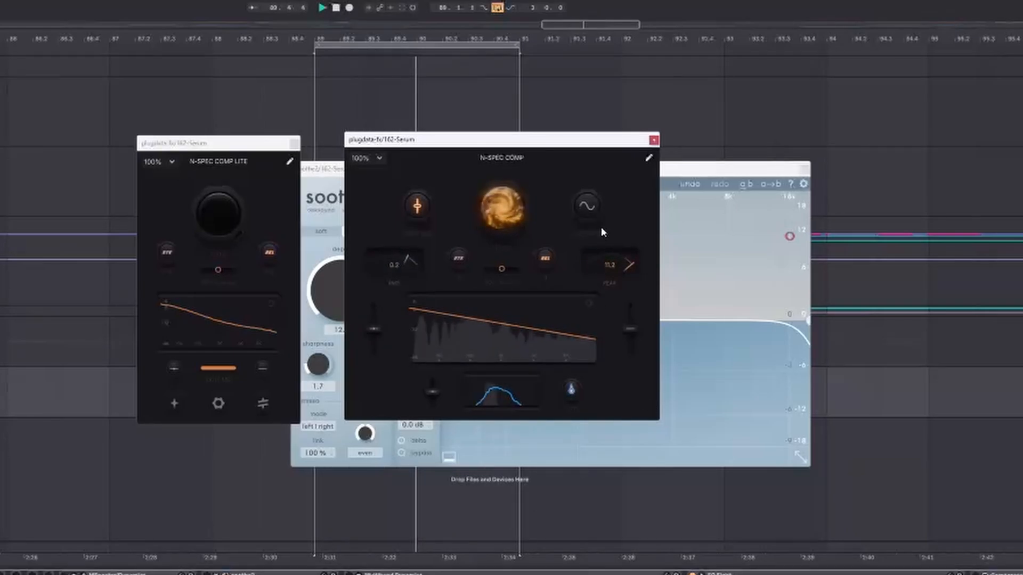
- Stop playback and delete the N-SPEC COMP device from the Serum track's chain
{"action": "key", "text": "space"}
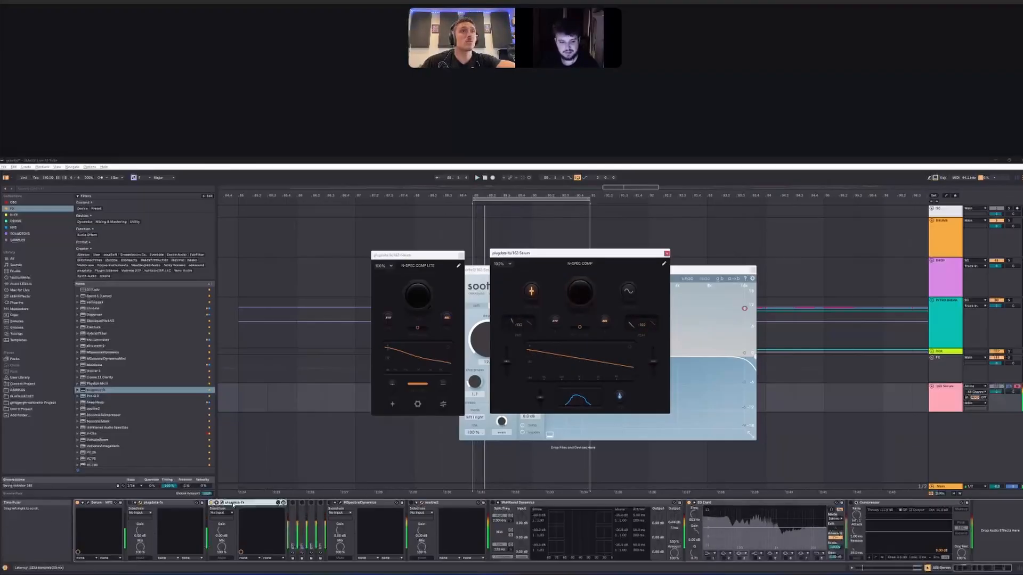
{"action": "left_click", "coordinate": [222, 503]}
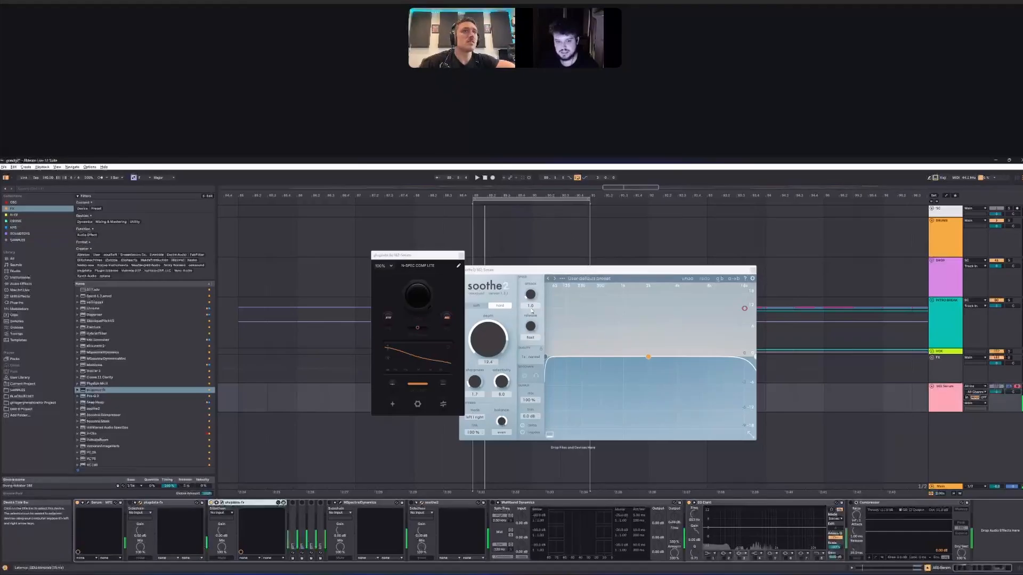
{"action": "key", "text": "Delete"}
- Load the Noise Phaser 1 impulse response into Convolver and set its Stretch to 65% while the loop plays
{"action": "left_click", "coordinate": [395, 406]}
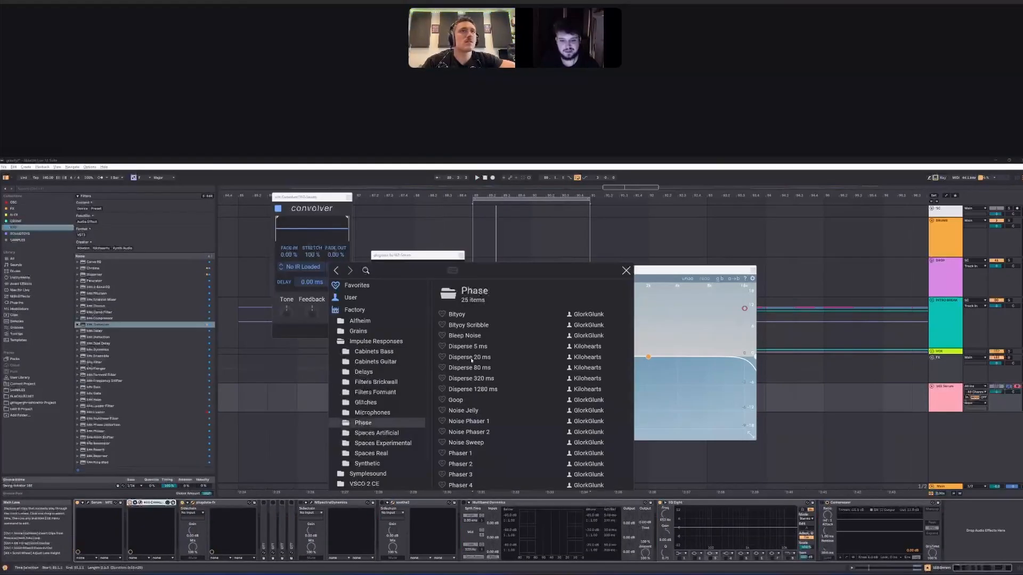
{"action": "left_click", "coordinate": [471, 358]}
{"action": "left_click", "coordinate": [469, 443]}
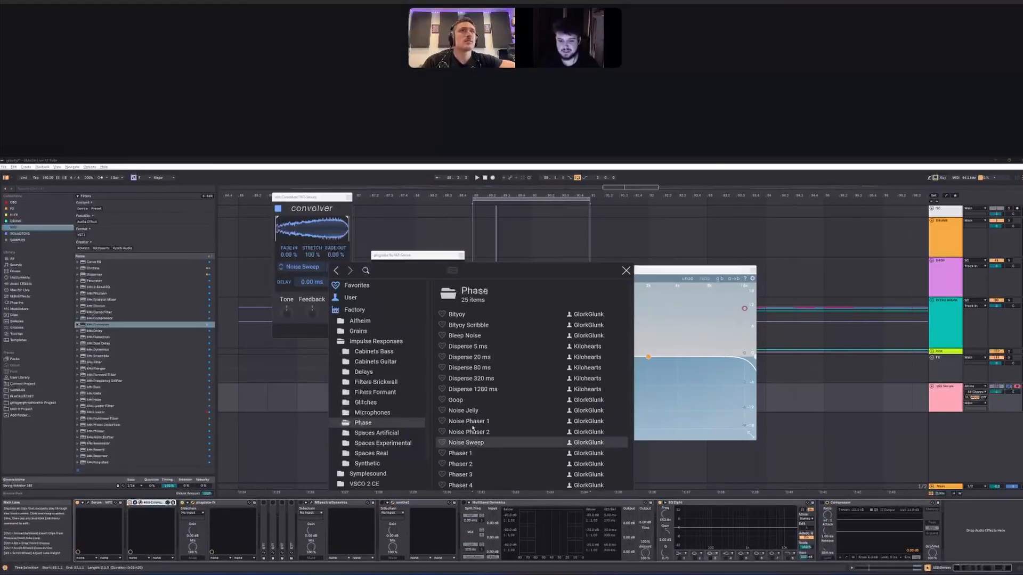
{"action": "left_click", "coordinate": [471, 422]}
{"action": "key", "text": "space"}
{"action": "left_click_drag", "start_coordinate": [312, 255], "coordinate": [313, 258]}
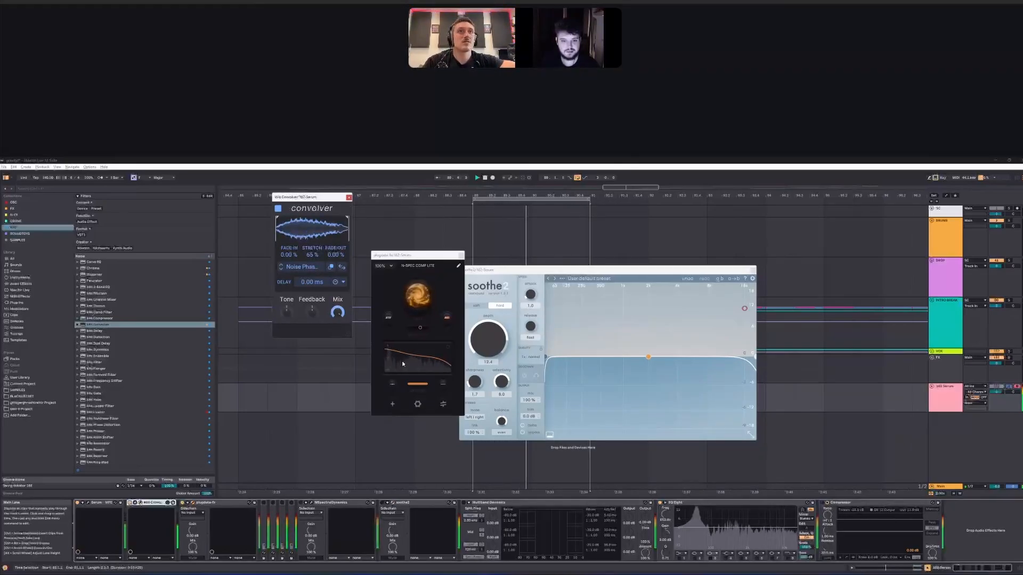
{"action": "key", "text": "space"}
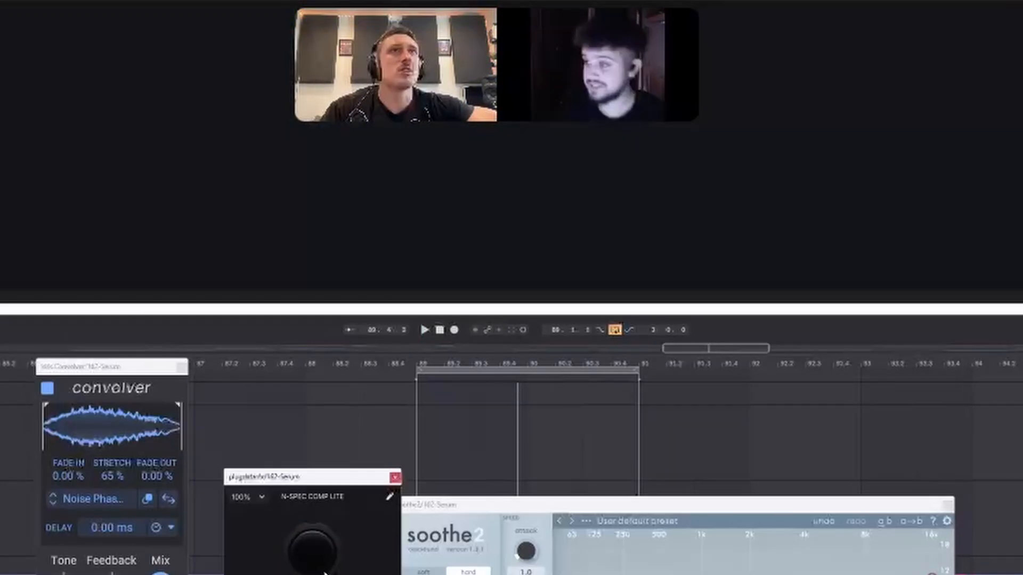
- Set Convolver's Stretch to 41% and audition it with N-SPEC COMP LITE on the loop
{"action": "key", "text": "space"}
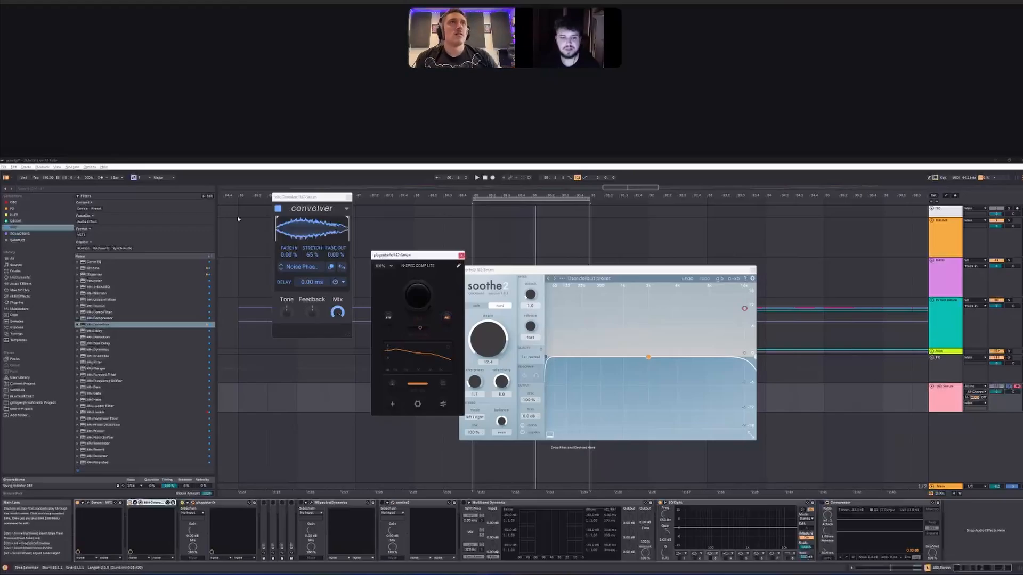
{"action": "key", "text": "space"}
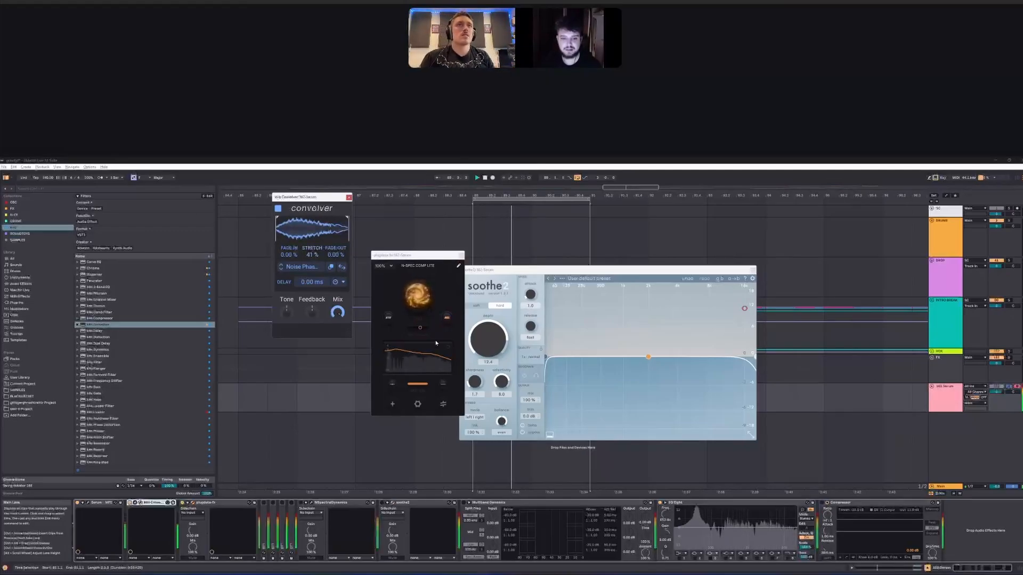
{"action": "left_click", "coordinate": [442, 370]}
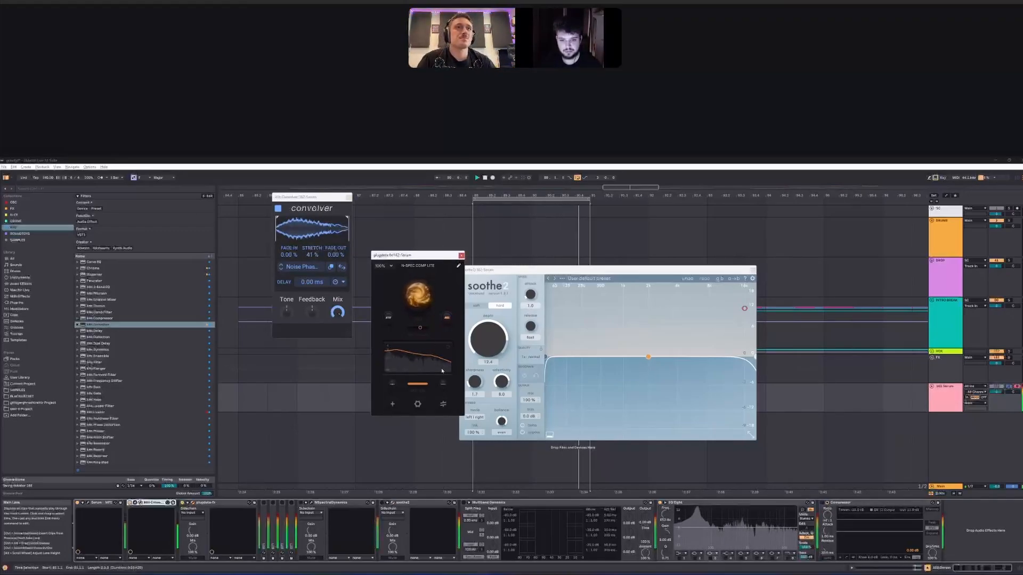
{"action": "key", "text": "space"}
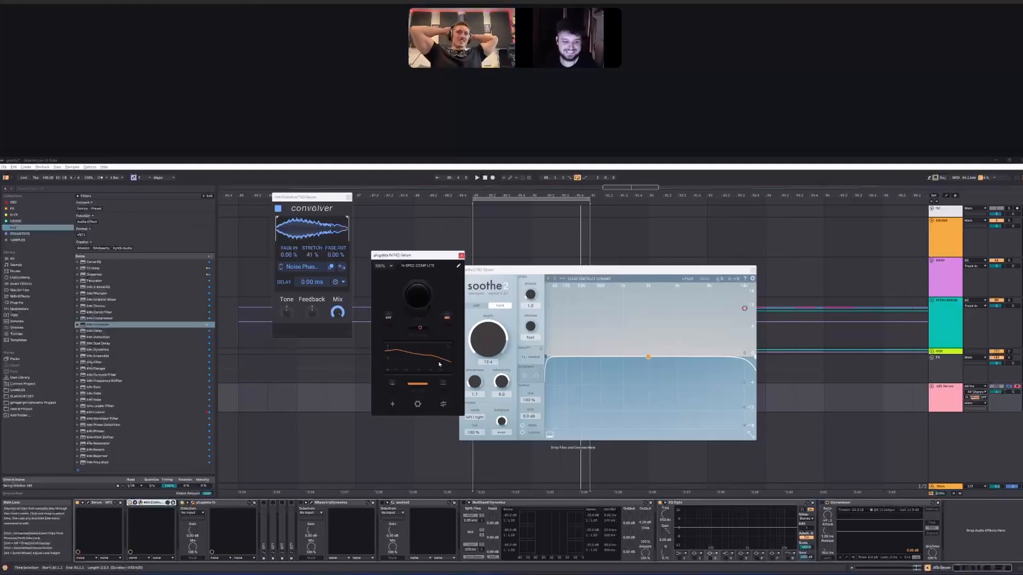
- Close the plug-in windows and select the DROP group track at the start of the first drop
{"action": "left_click", "coordinate": [462, 255]}
{"action": "left_click", "coordinate": [753, 270]}
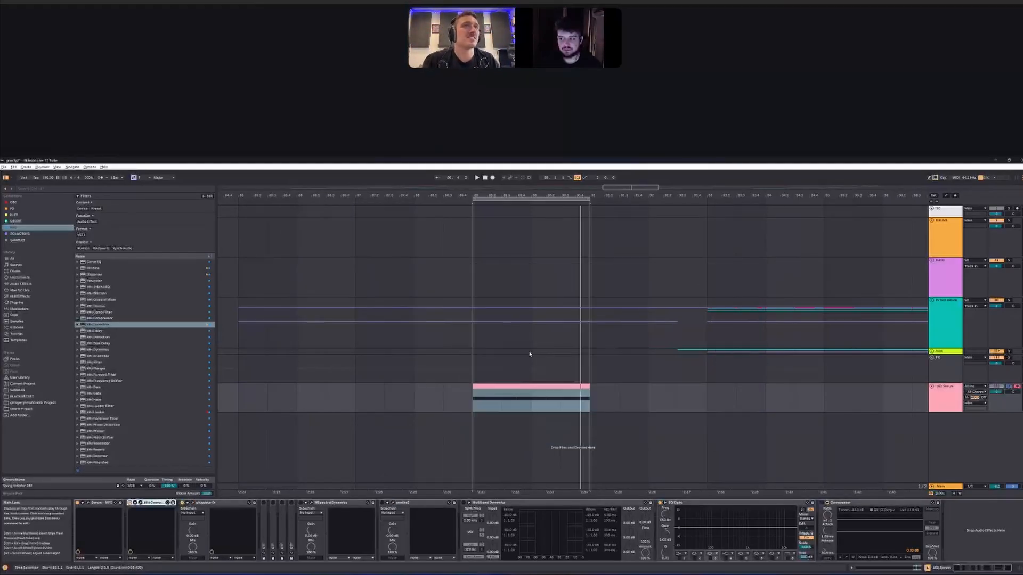
{"action": "scroll", "coordinate": [530, 352], "scroll_direction": "down", "scroll_amount": 10}
{"action": "left_click", "coordinate": [511, 337]}
{"action": "left_click", "coordinate": [414, 286]}
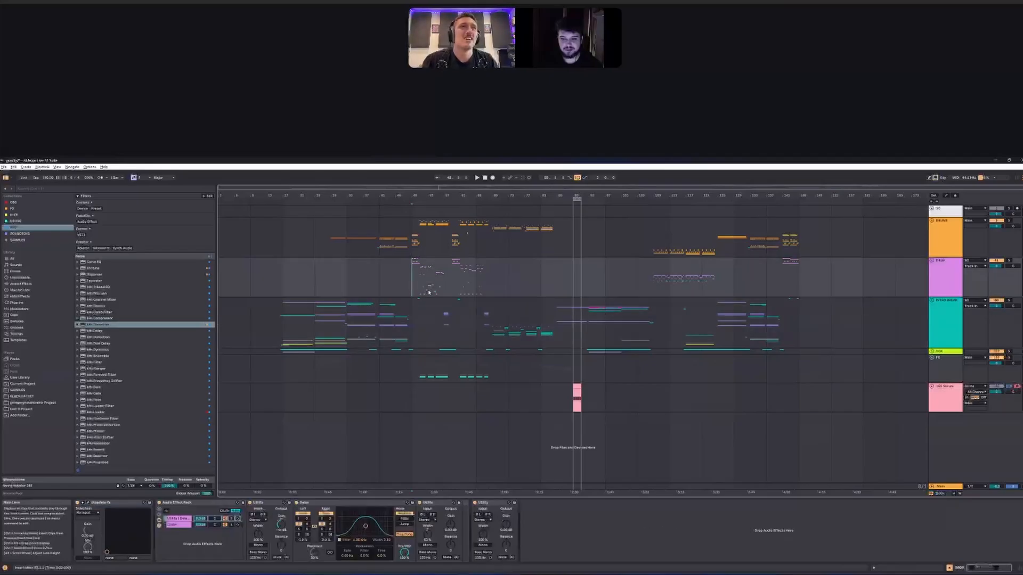
- Examine the N-SPEC COMP settings on the DROP group track, and close the plug-in window
{"action": "scroll", "coordinate": [426, 291], "scroll_direction": "up", "scroll_amount": 5}
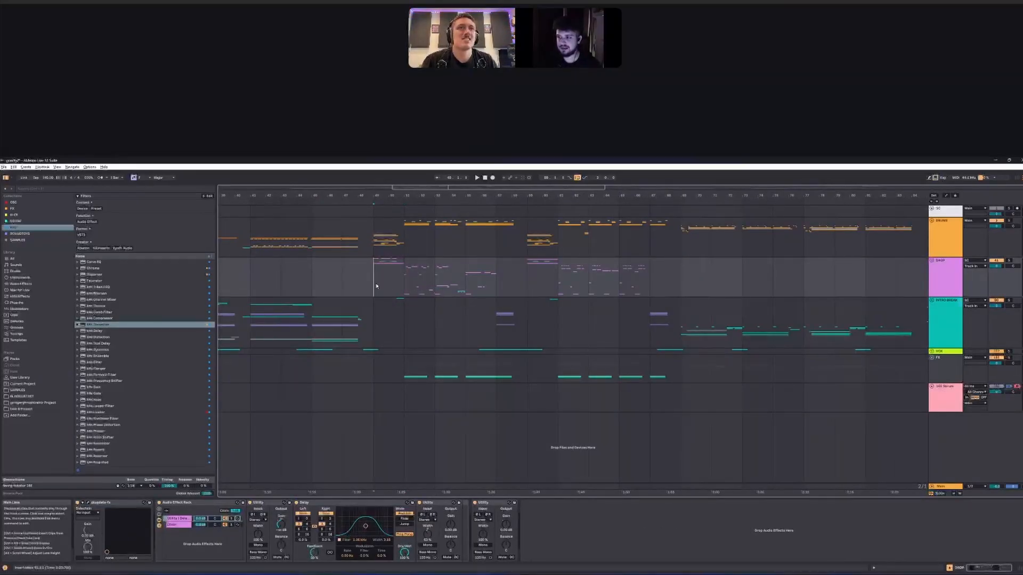
{"action": "left_click", "coordinate": [88, 503]}
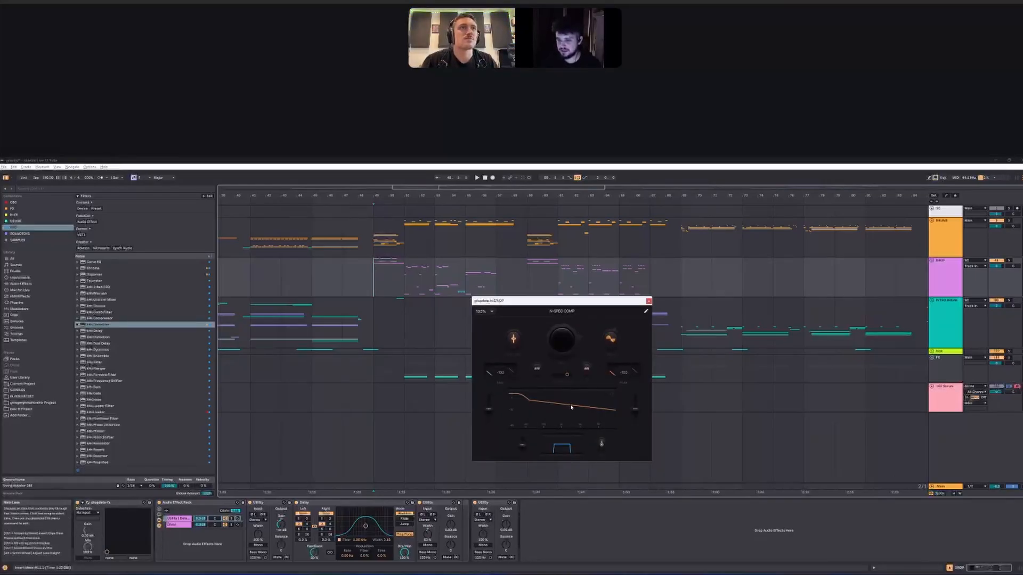
{"action": "left_click", "coordinate": [649, 302]}
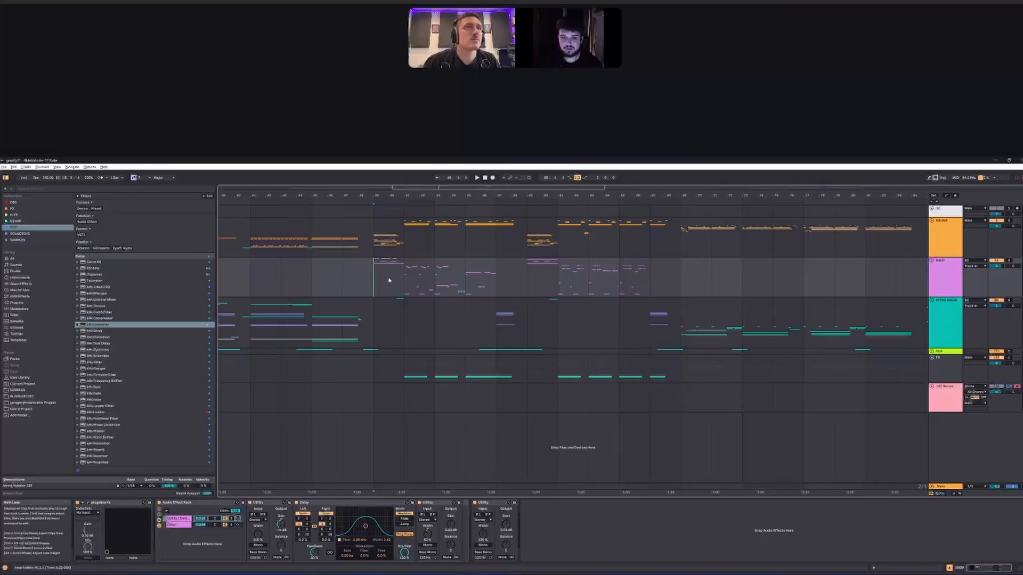
- Play the drop, toggle the DROP group's plugdata-fx device, and replay to compare the sound
{"action": "scroll", "coordinate": [428, 294], "scroll_direction": "left", "scroll_amount": 2}
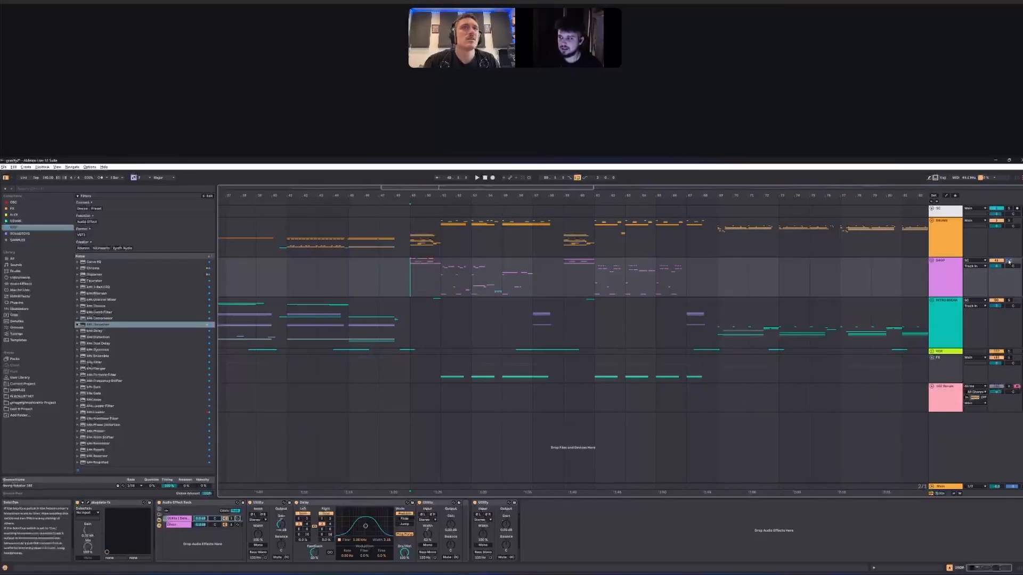
{"action": "key", "text": "space"}
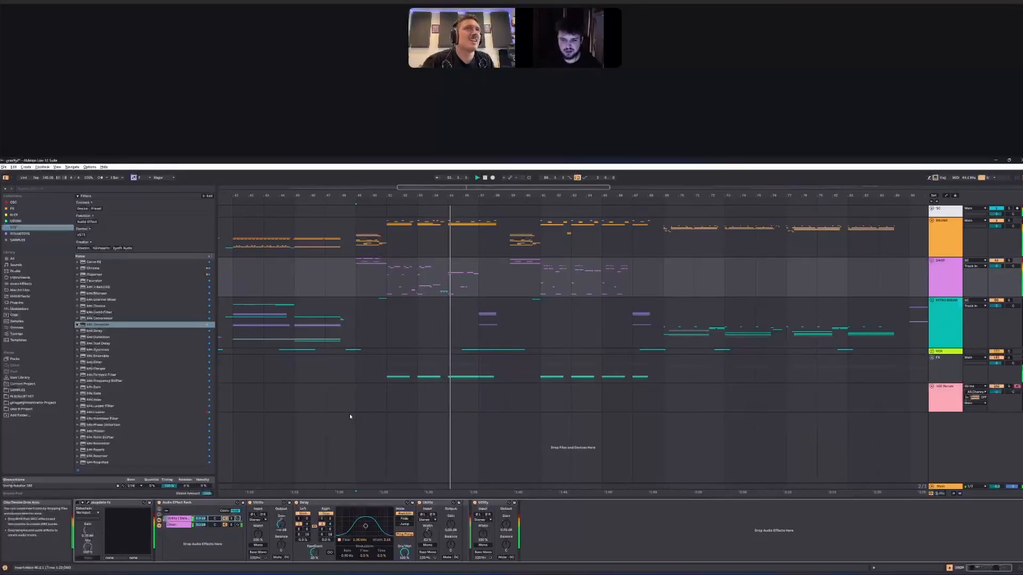
{"action": "key", "text": "space"}
{"action": "left_click", "coordinate": [77, 503]}
{"action": "key", "text": "space"}
{"action": "key", "text": "space"}
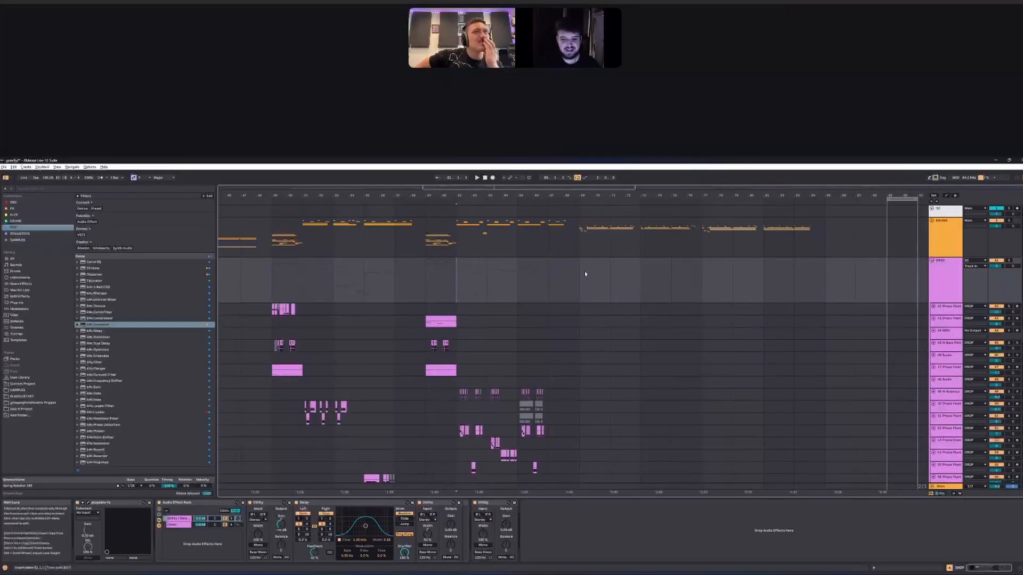
- Look through the DROP group's tracks, selecting positions on its Phase Plant tracks to view their device chains
{"action": "left_click_drag", "start_coordinate": [584, 271], "coordinate": [719, 220]}
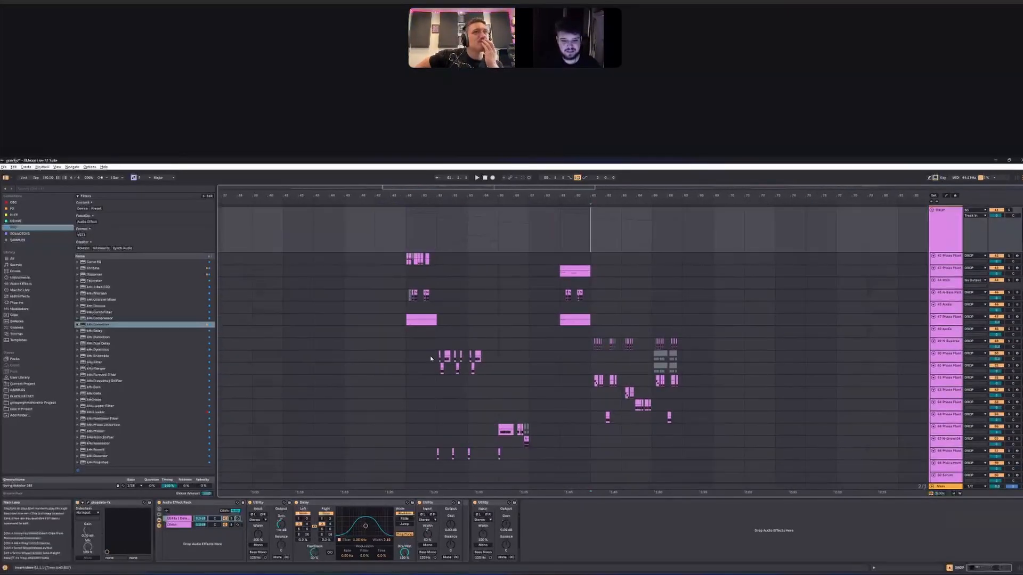
{"action": "left_click", "coordinate": [440, 356]}
{"action": "left_click", "coordinate": [490, 425]}
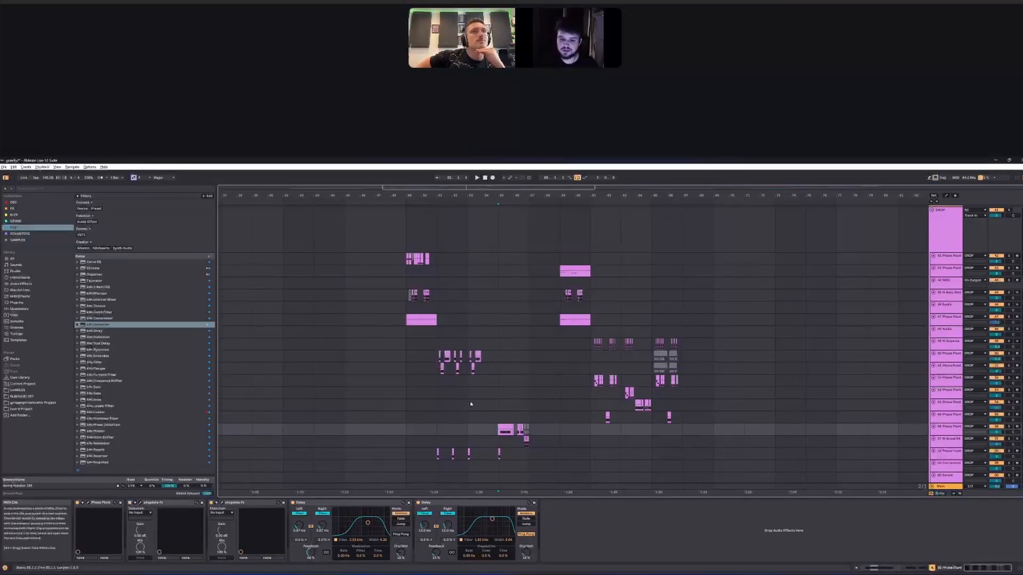
{"action": "scroll", "coordinate": [501, 405], "scroll_direction": "down", "scroll_amount": 15}
{"action": "scroll", "coordinate": [501, 405], "scroll_direction": "right", "scroll_amount": 5}
{"action": "left_click_drag", "start_coordinate": [515, 298], "coordinate": [558, 244]}
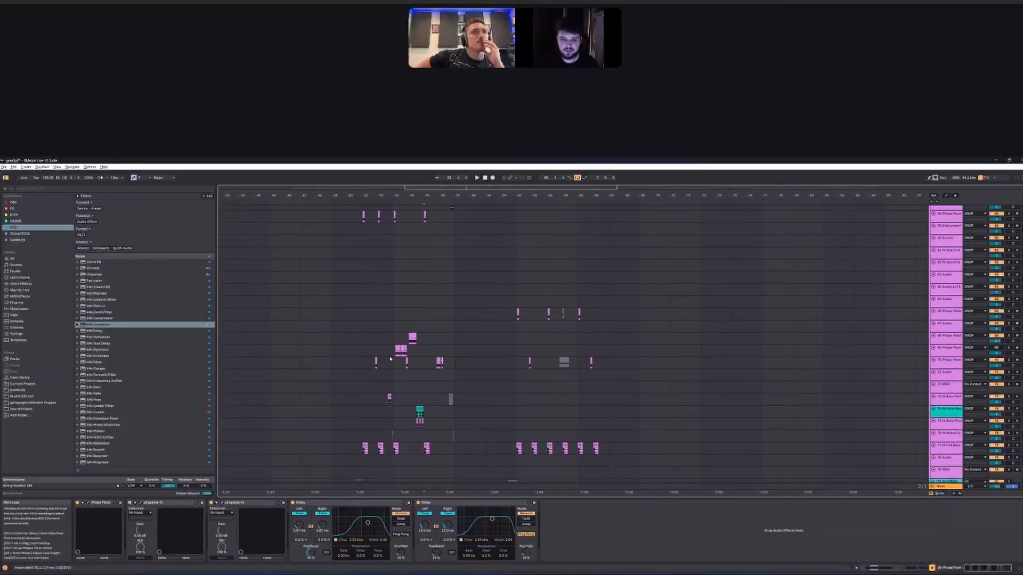
- Open Phase Plant on a track in the lower part of the DROP group to examine its patch, and close it
{"action": "left_click", "coordinate": [394, 354]}
{"action": "left_click", "coordinate": [88, 503]}
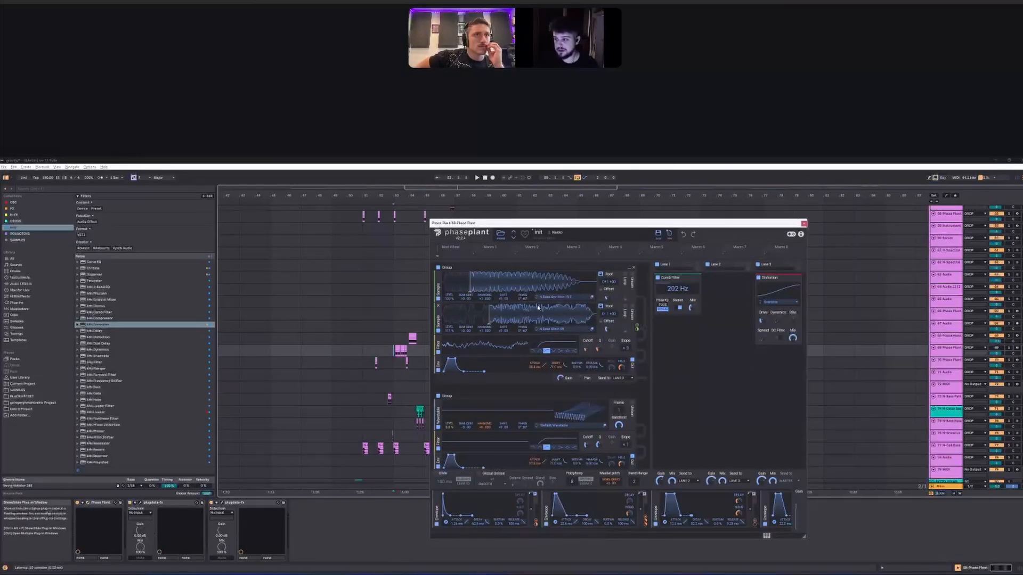
{"action": "left_click", "coordinate": [805, 223]}
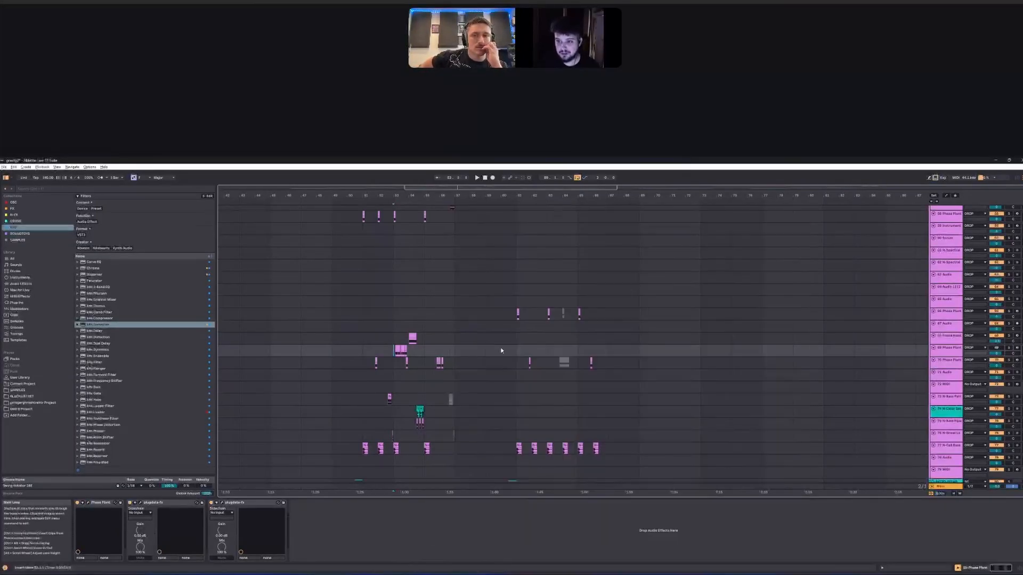
- Look over the remaining DROP group tracks and collapse the group in the arrangement
{"action": "scroll", "coordinate": [419, 369], "scroll_direction": "down", "scroll_amount": 5}
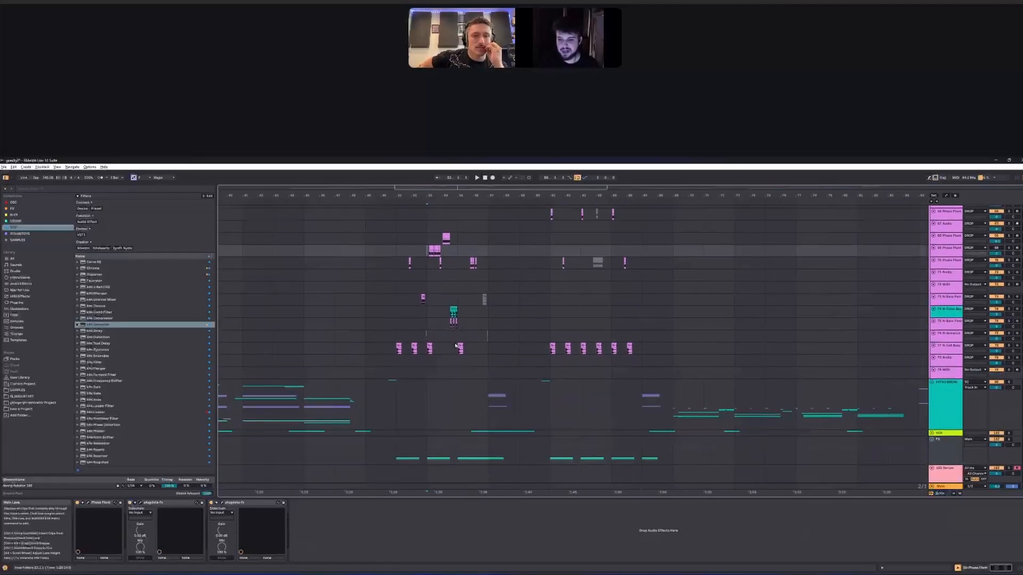
{"action": "scroll", "coordinate": [535, 399], "scroll_direction": "up", "scroll_amount": 5}
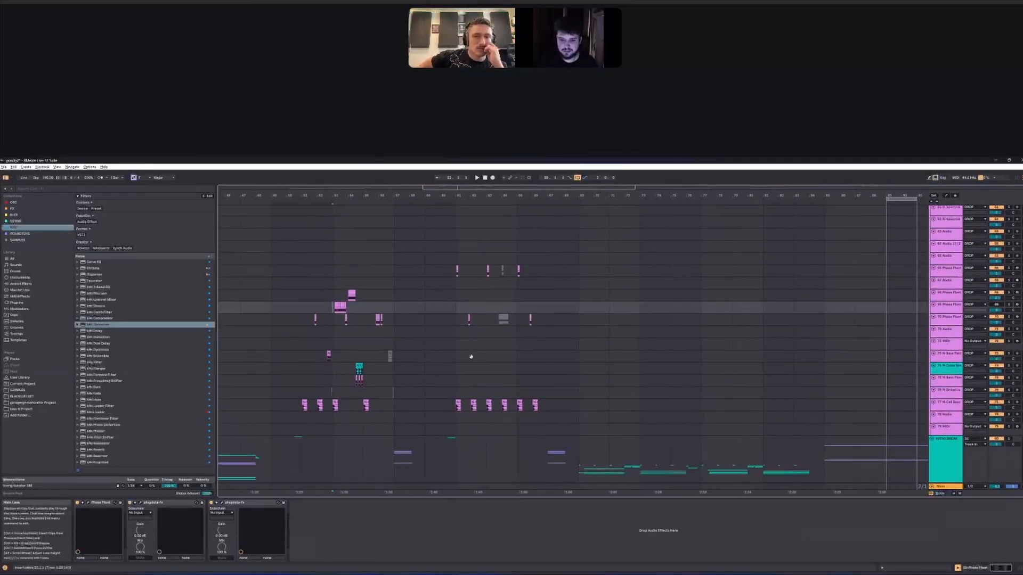
{"action": "scroll", "coordinate": [463, 352], "scroll_direction": "up", "scroll_amount": 8}
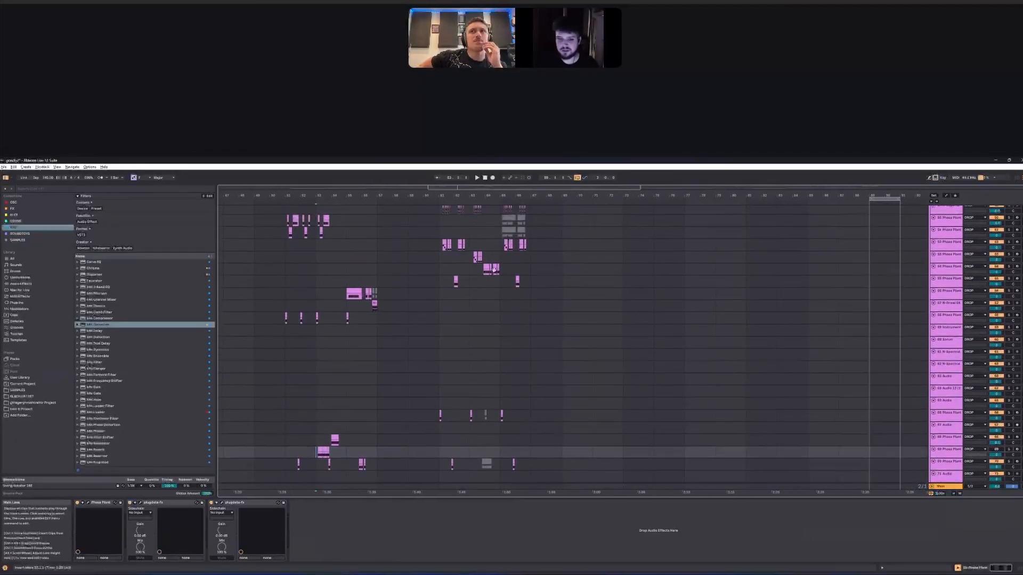
{"action": "scroll", "coordinate": [501, 356], "scroll_direction": "up", "scroll_amount": 1}
{"action": "scroll", "coordinate": [543, 341], "scroll_direction": "left", "scroll_amount": 3}
{"action": "key", "text": "u"}
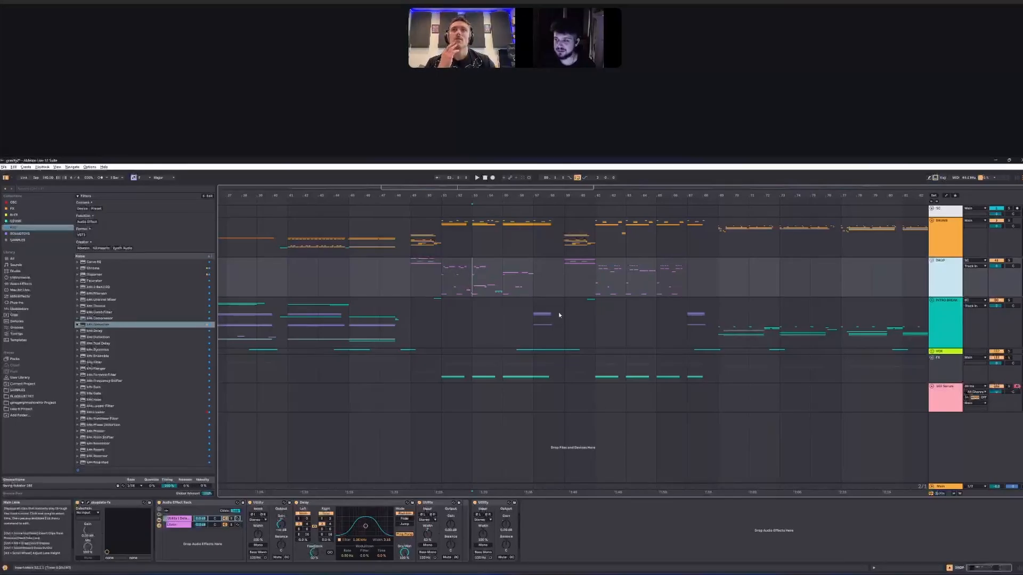